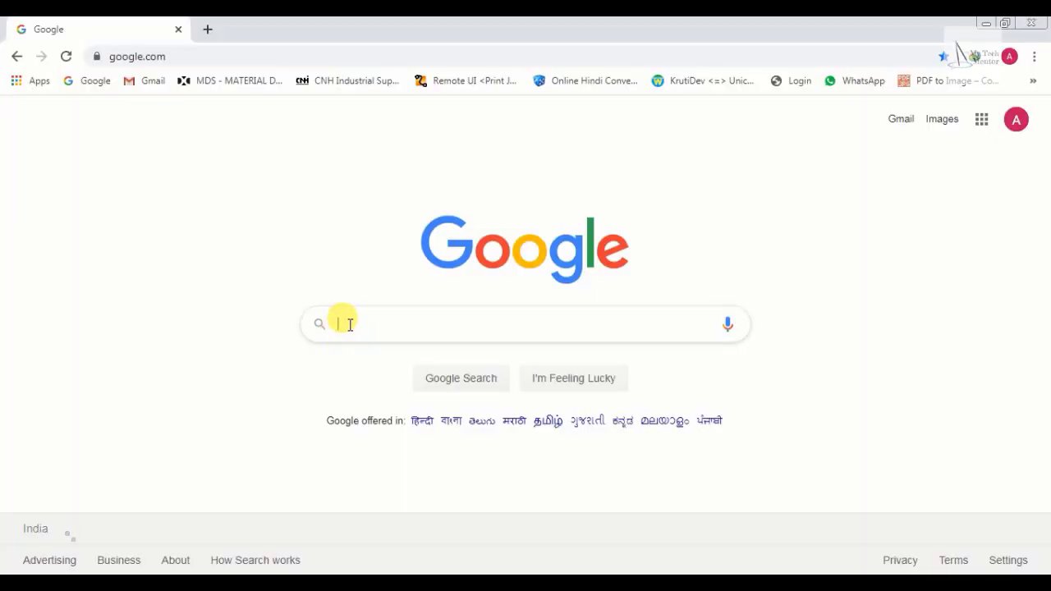
Search Google for "imds" and open the Login page of the International Material Data System.
{"action": "type", "text": "imds"}
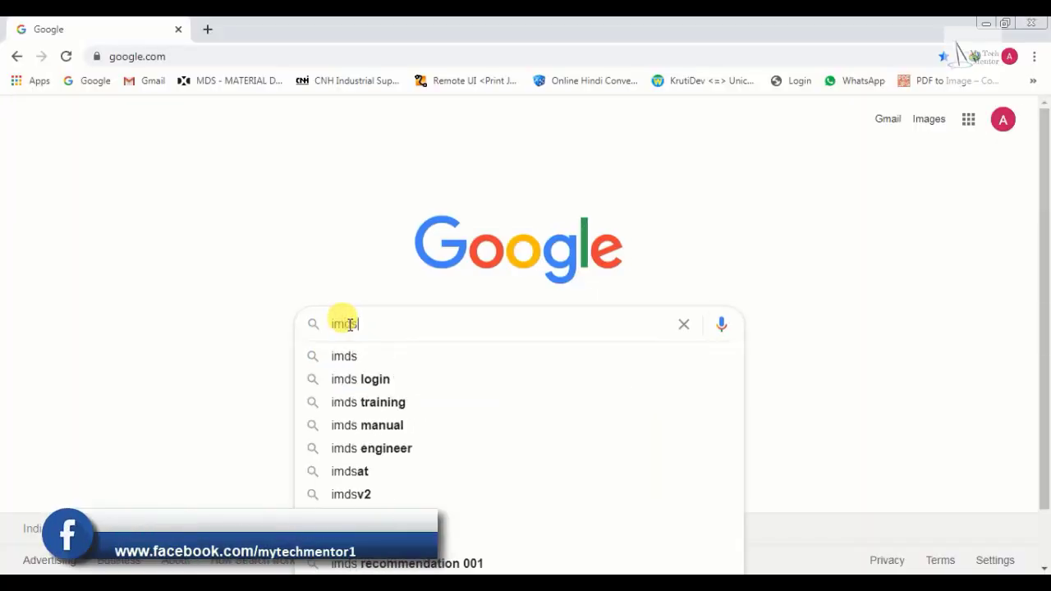
{"action": "key", "text": "Return"}
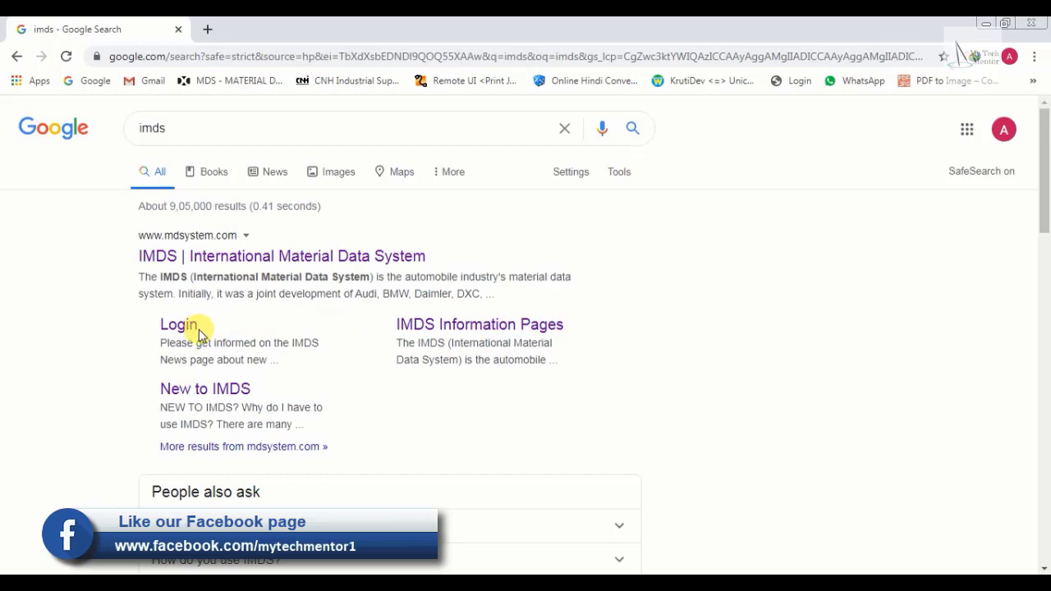
{"action": "left_click", "coordinate": [192, 327]}
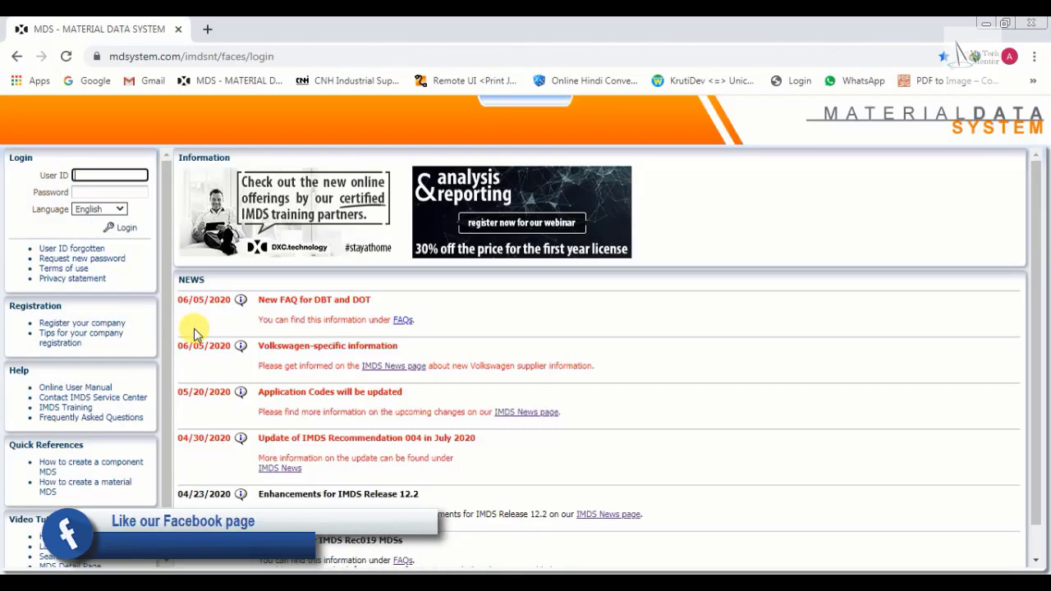
Log in to the Material Data System with the account's user ID and password.
{"action": "left_click", "coordinate": [112, 175]}
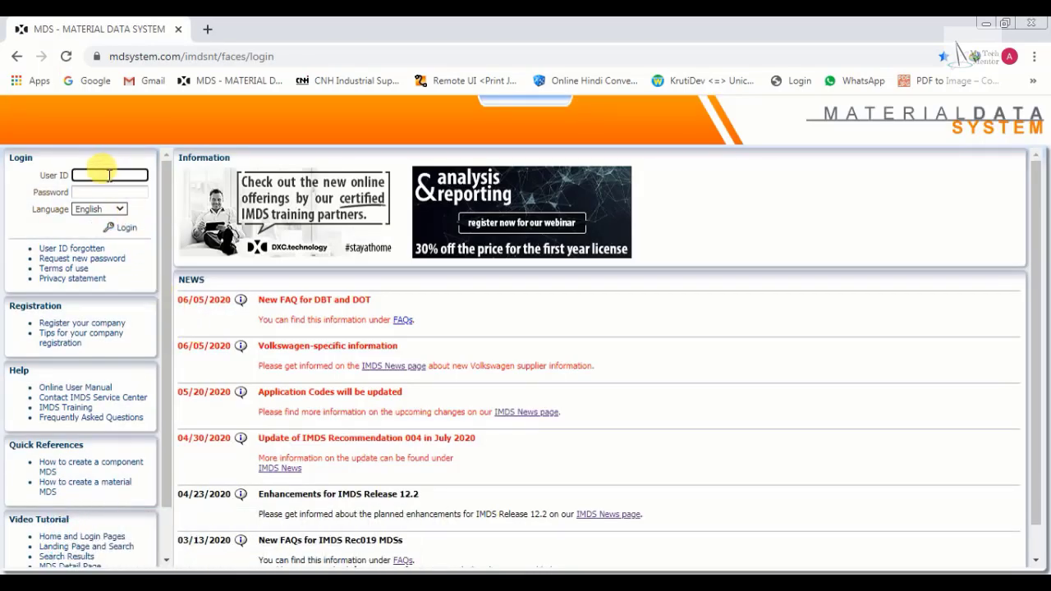
{"action": "left_click", "coordinate": [109, 175]}
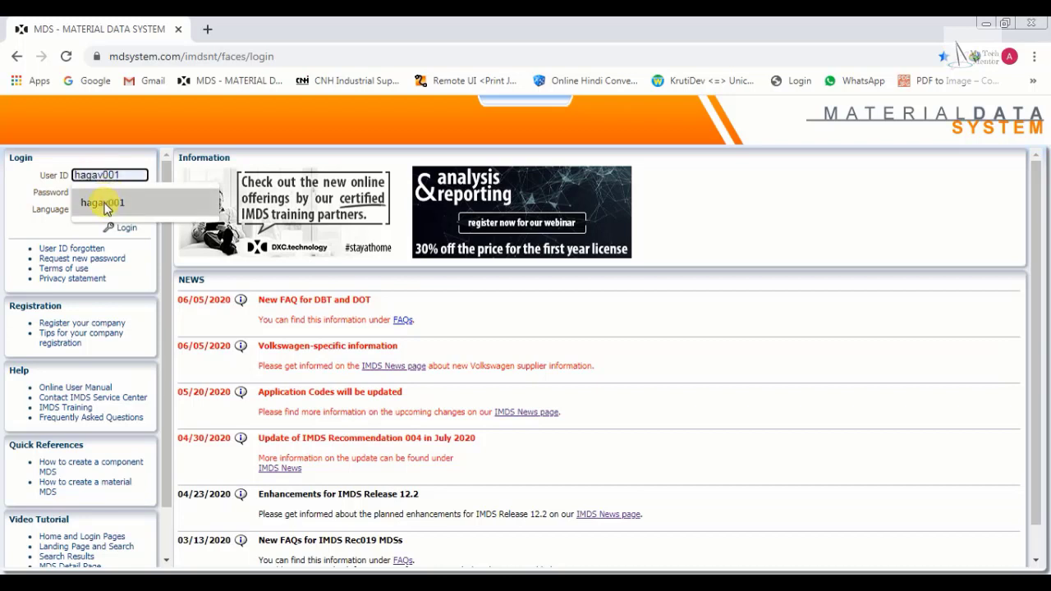
{"action": "left_click", "coordinate": [124, 204]}
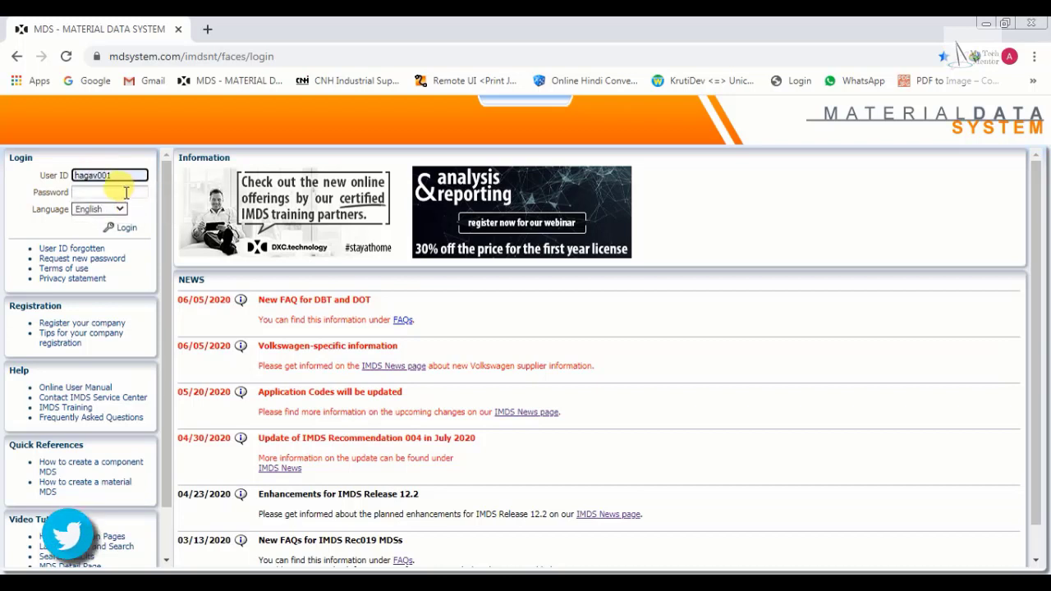
{"action": "left_click", "coordinate": [120, 192]}
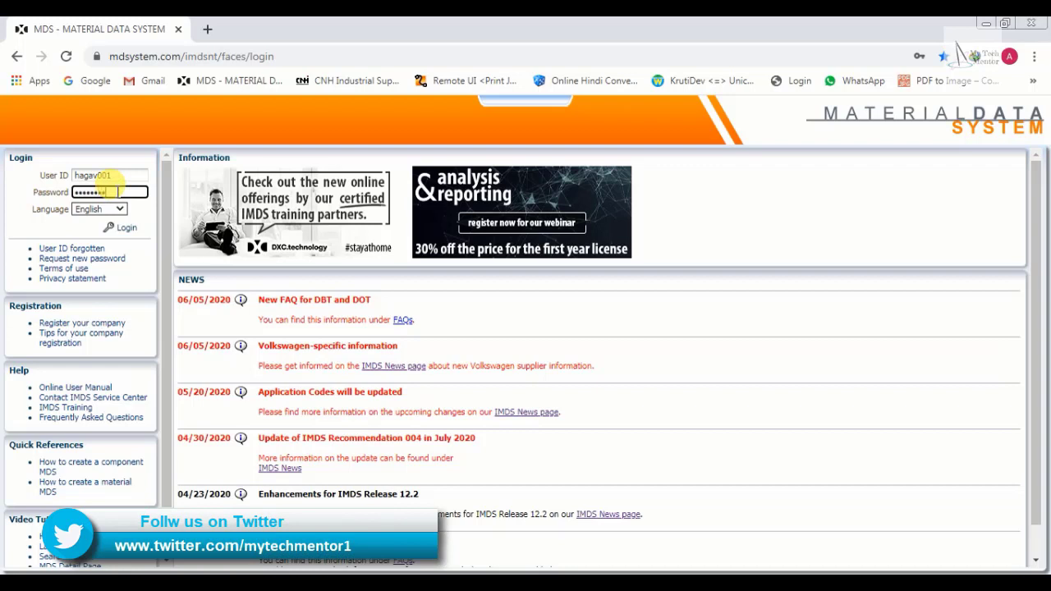
{"action": "left_click", "coordinate": [136, 229]}
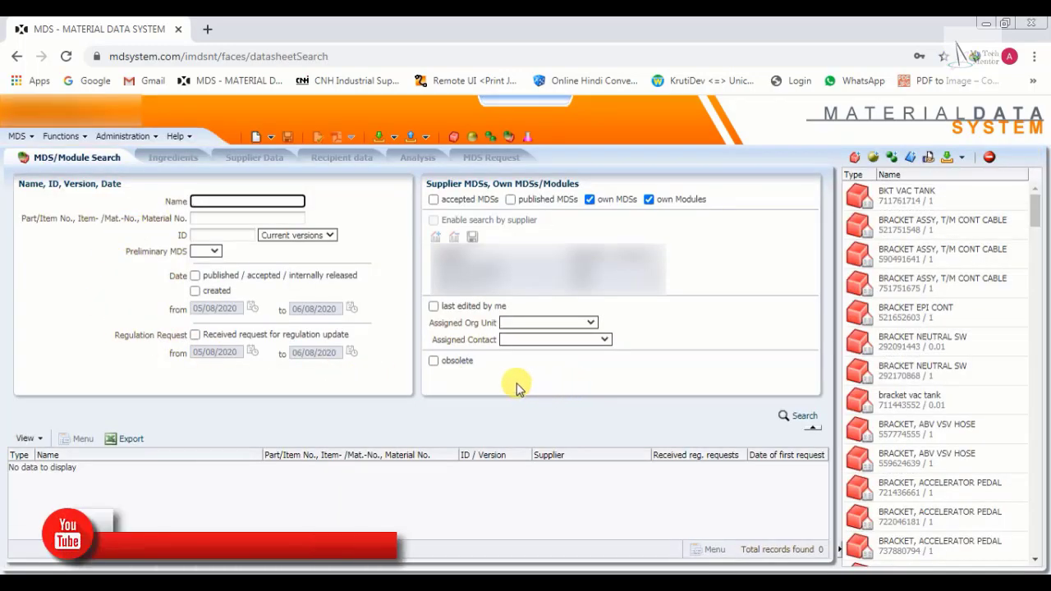
Create a new component datasheet.
{"action": "left_click", "coordinate": [271, 138]}
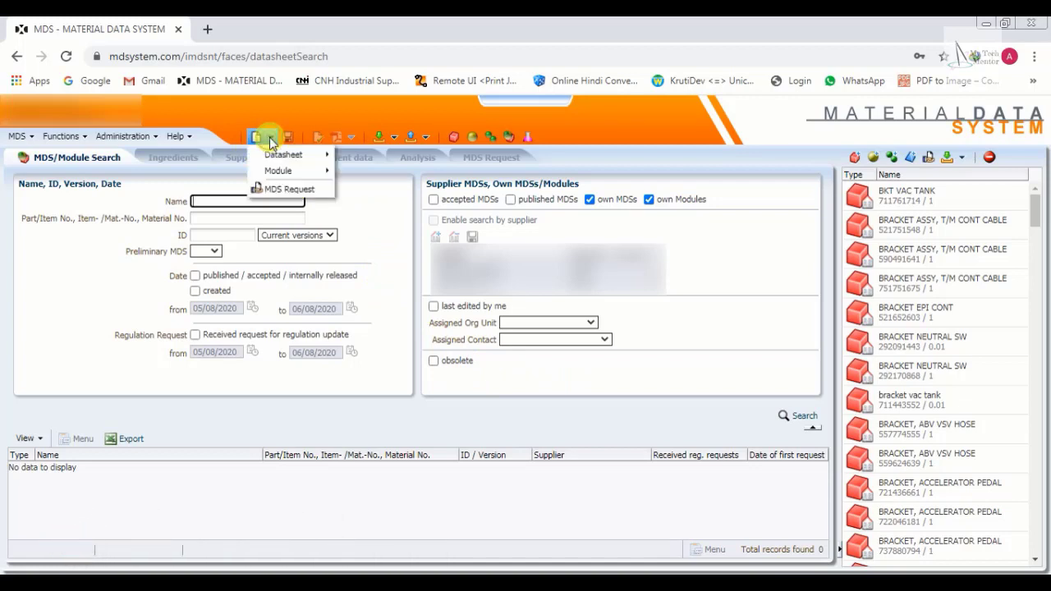
{"action": "mouse_move", "coordinate": [268, 158]}
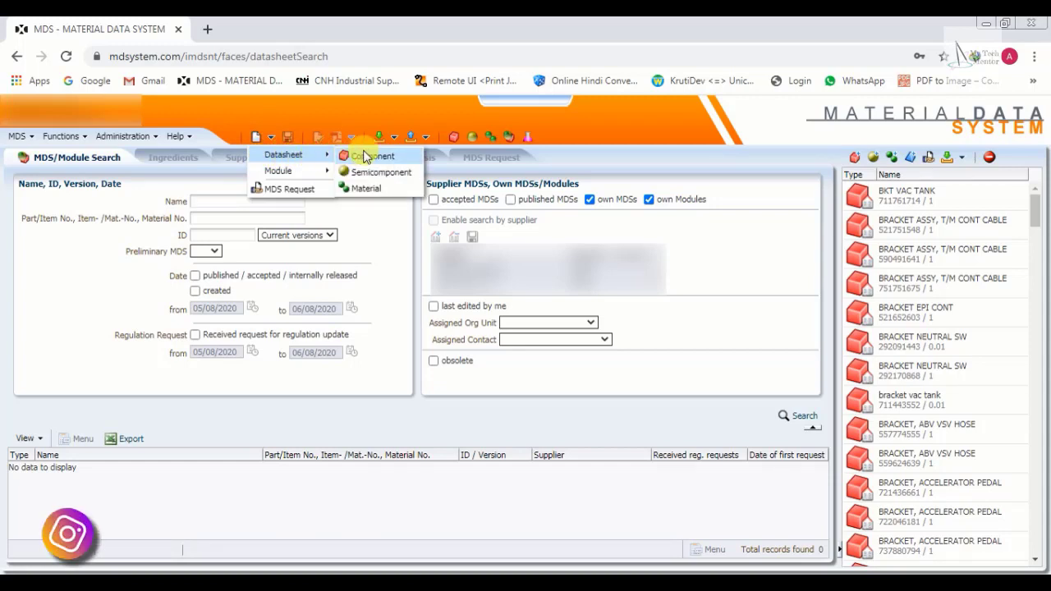
{"action": "left_click", "coordinate": [390, 156]}
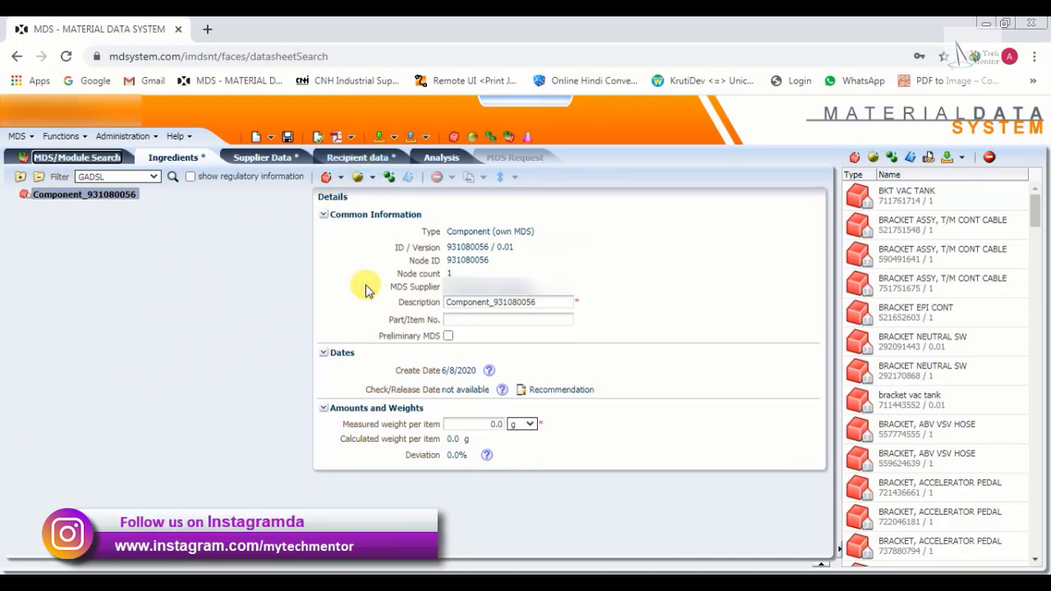
Describe the component as BRACKET, TUNER, R with part number 39321M56R00 and a measured weight of 90 g per item.
{"action": "double_click", "coordinate": [551, 302]}
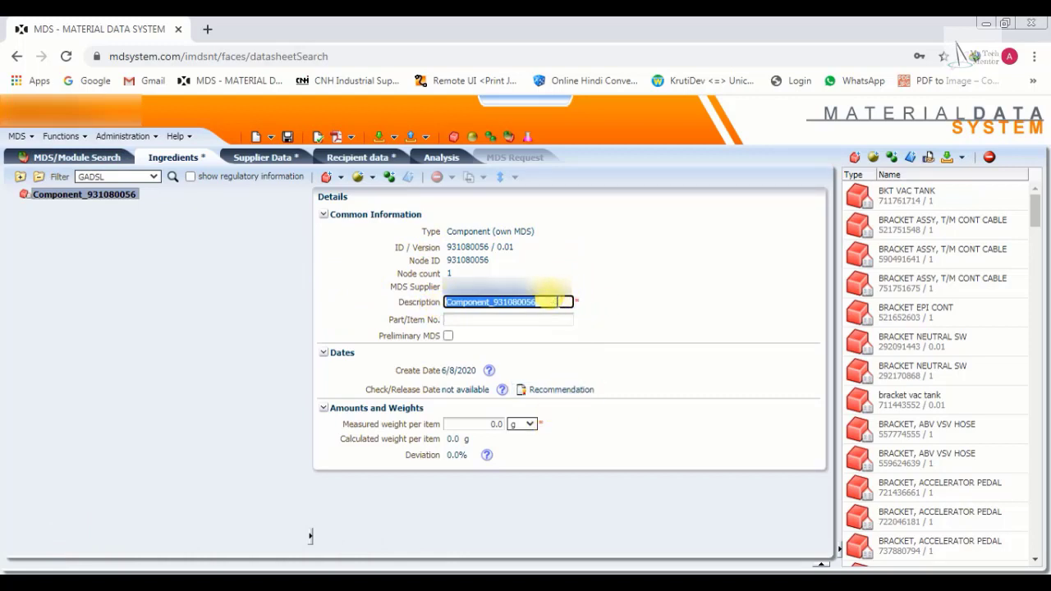
{"action": "type", "text": "BRACKET, TUNER, R"}
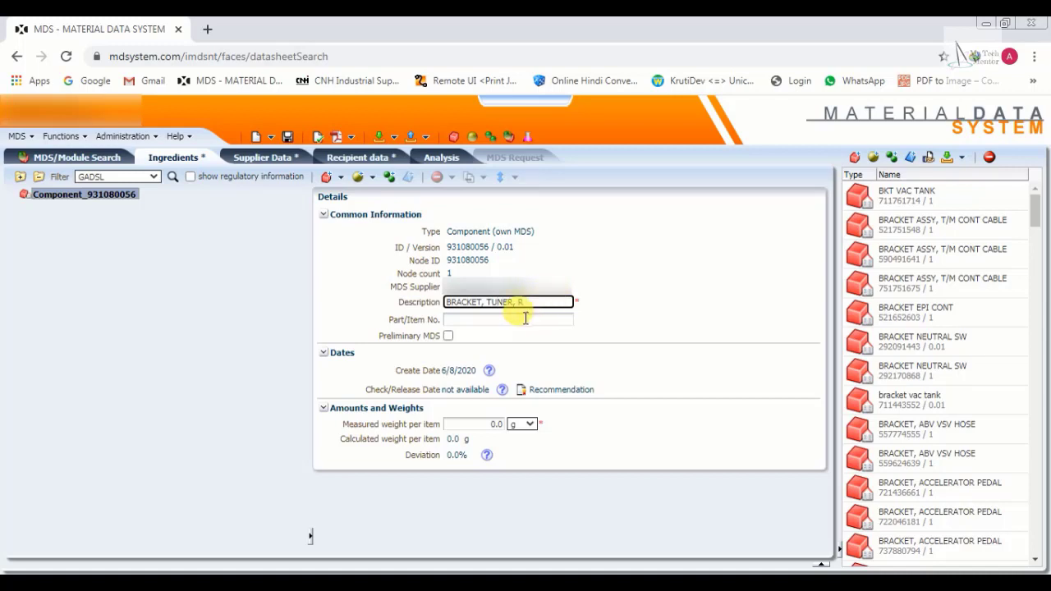
{"action": "left_click", "coordinate": [490, 319]}
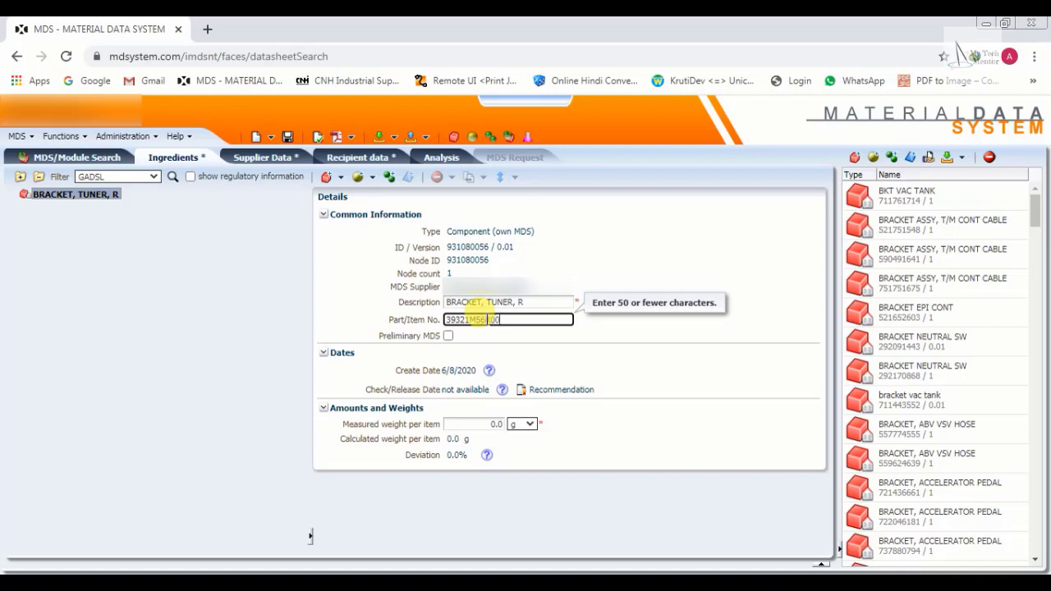
{"action": "left_click", "coordinate": [473, 423]}
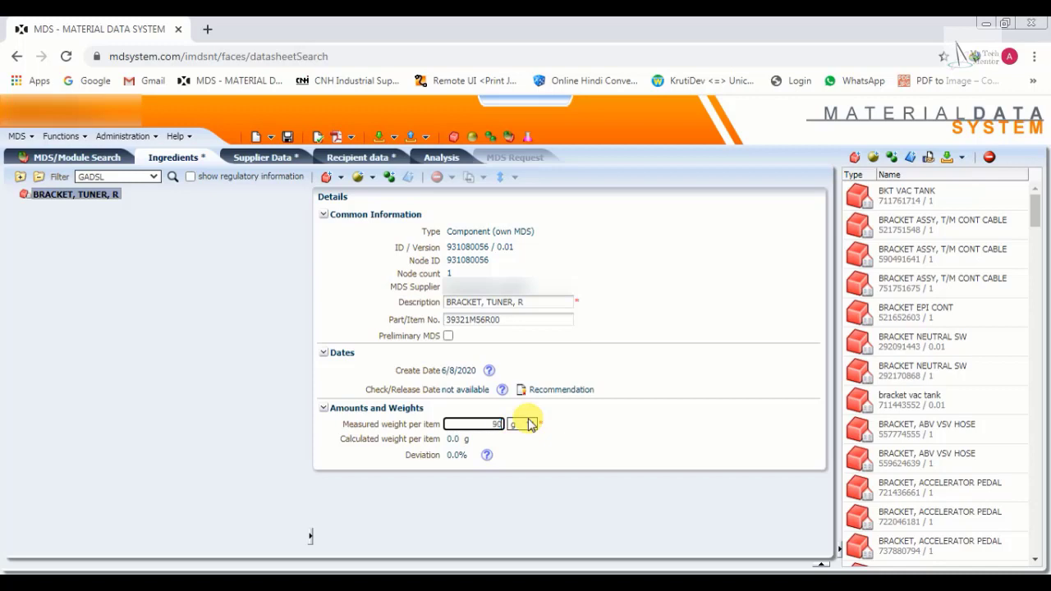
{"action": "left_click", "coordinate": [559, 469]}
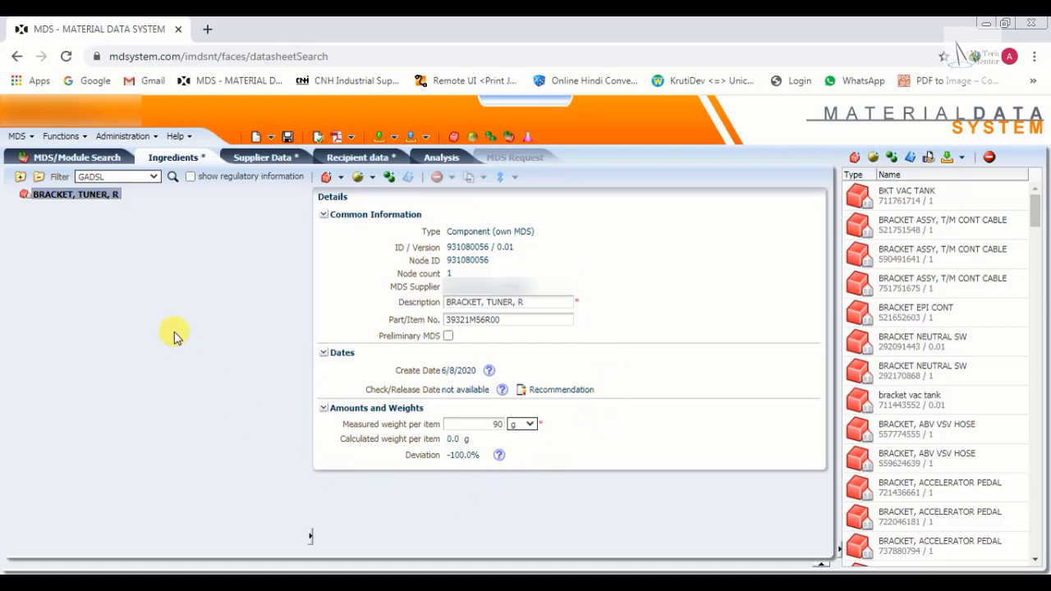
Add a component node beneath the top-level BRACKET, TUNER, R component.
{"action": "right_click", "coordinate": [86, 200]}
{"action": "mouse_move", "coordinate": [184, 207]}
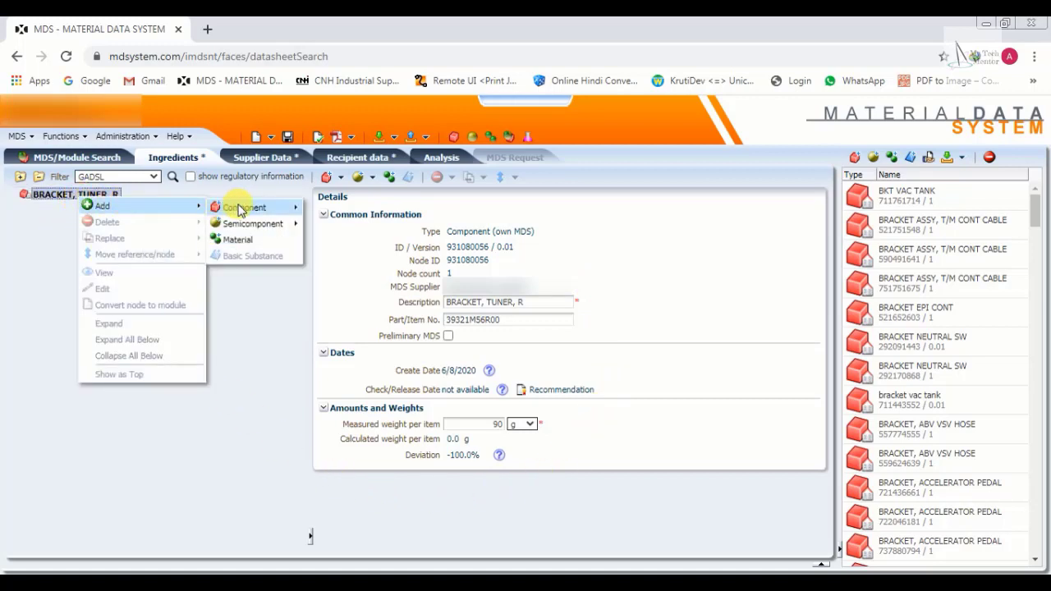
{"action": "mouse_move", "coordinate": [243, 208]}
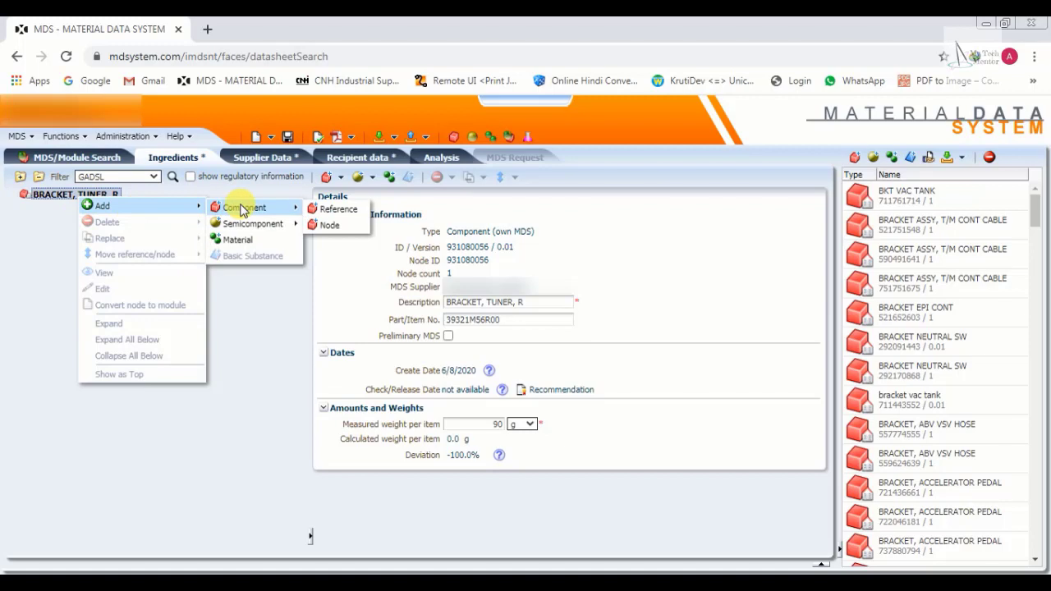
{"action": "left_click", "coordinate": [327, 228]}
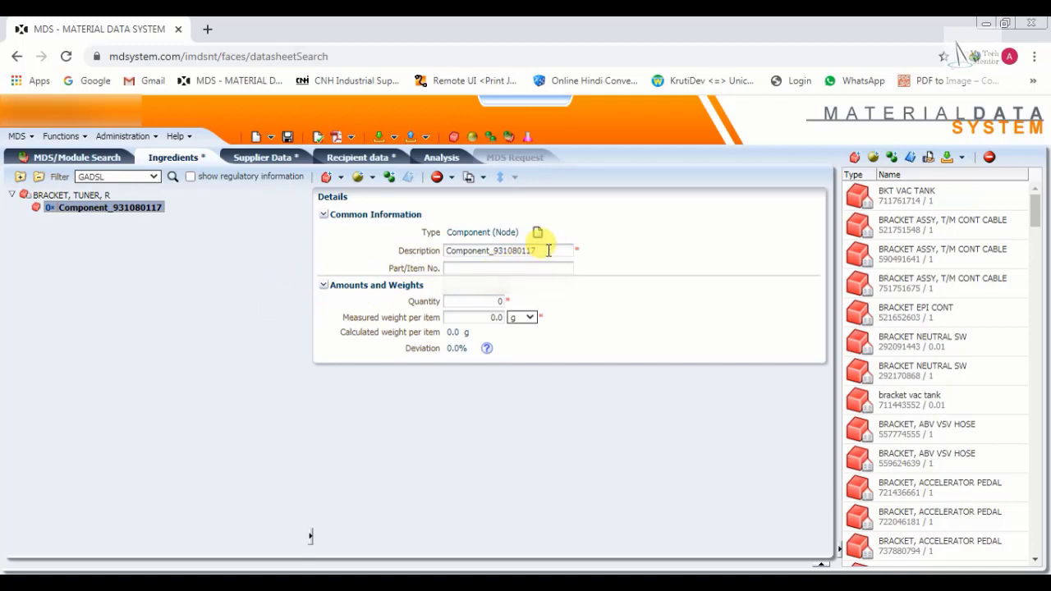
Describe the child node as BRACKET, TUNER, R with part number 39321-56R00, quantity 1 and a measured weight of 83 g.
{"action": "left_click_drag", "start_coordinate": [548, 250], "coordinate": [444, 252]}
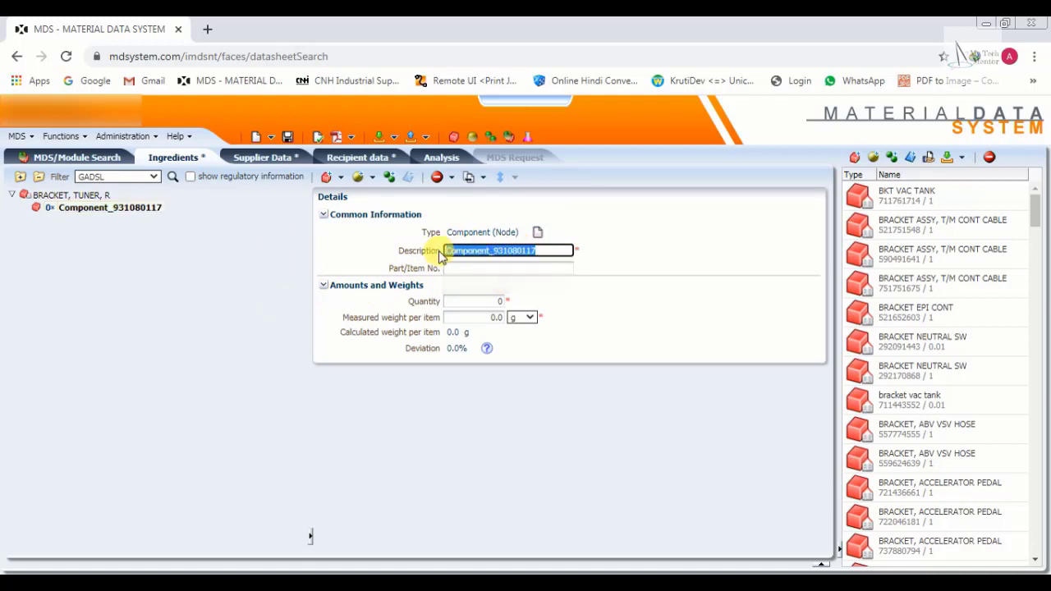
{"action": "type", "text": "BRACKET, TUNER, R"}
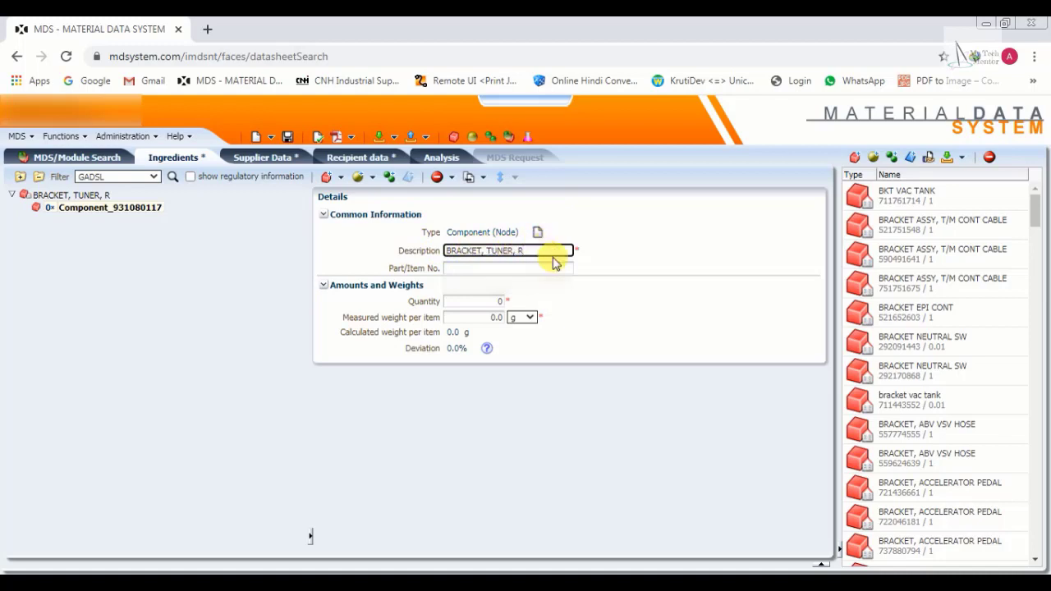
{"action": "left_click", "coordinate": [514, 268]}
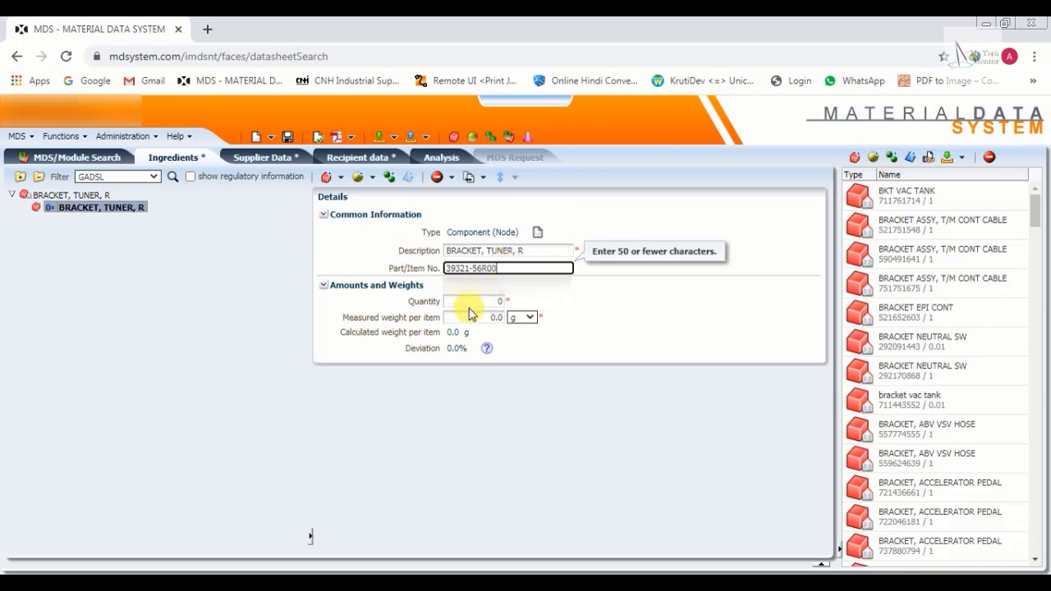
{"action": "left_click", "coordinate": [499, 300]}
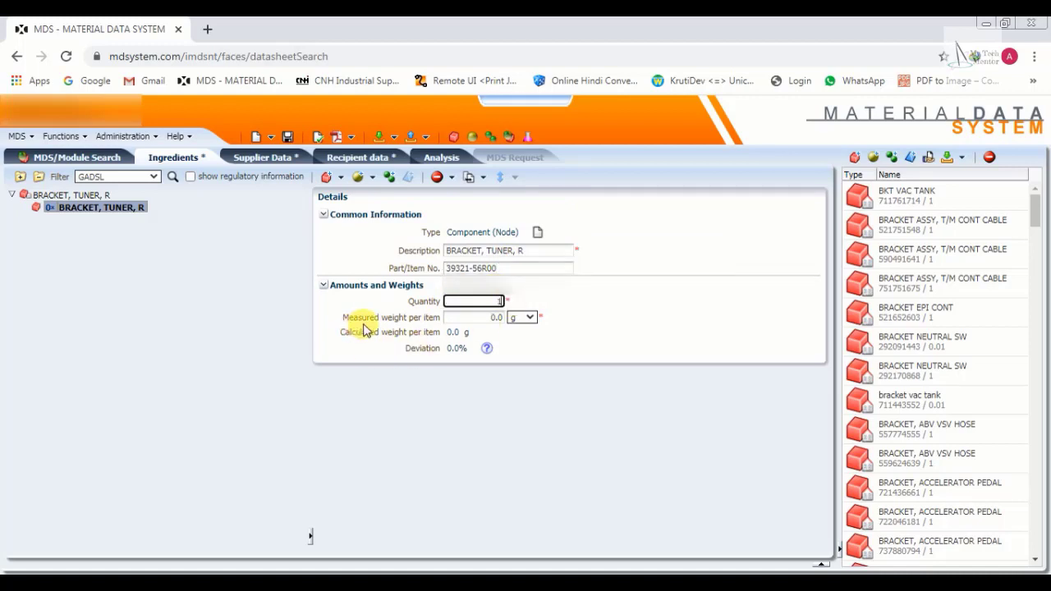
{"action": "type", "text": "1"}
{"action": "key", "text": "Tab"}
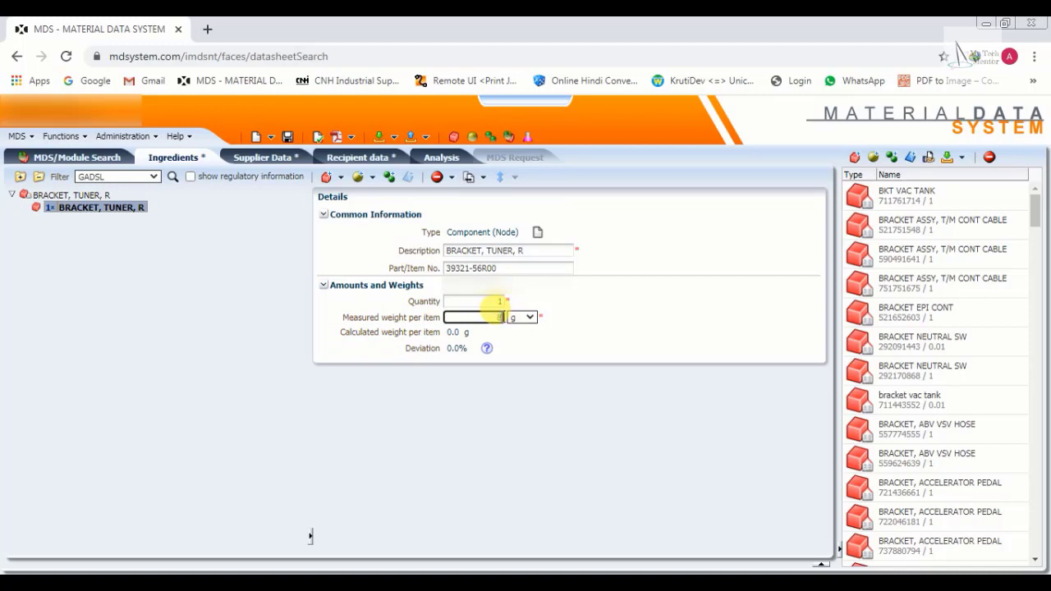
{"action": "left_click", "coordinate": [552, 348]}
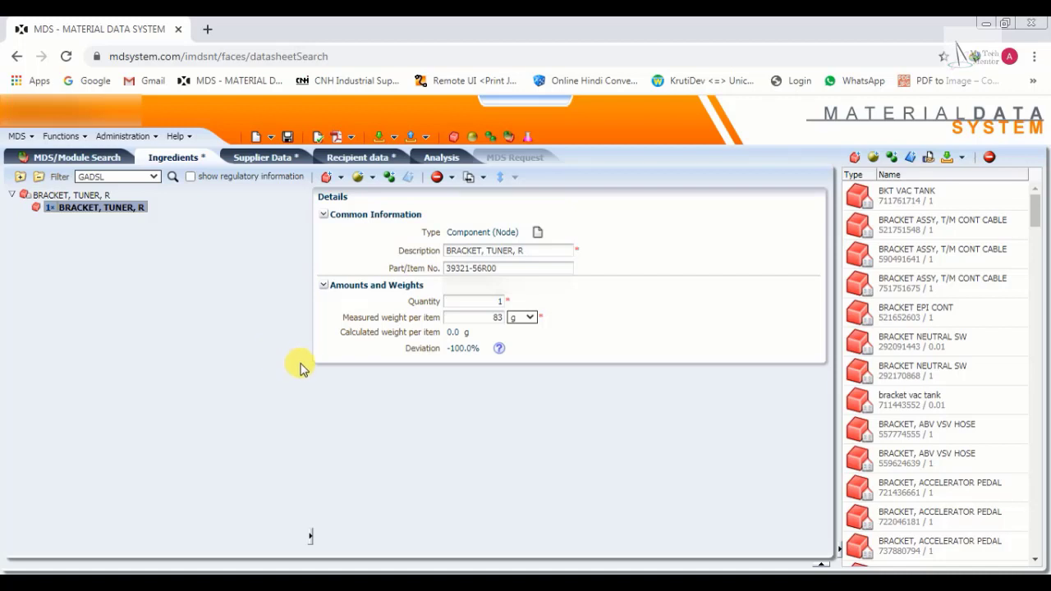
Add the material JAC270CN-45/45 beneath the child BRACKET, TUNER, R node, finding it by the name JAC270.
{"action": "left_click", "coordinate": [105, 212]}
{"action": "right_click", "coordinate": [105, 211]}
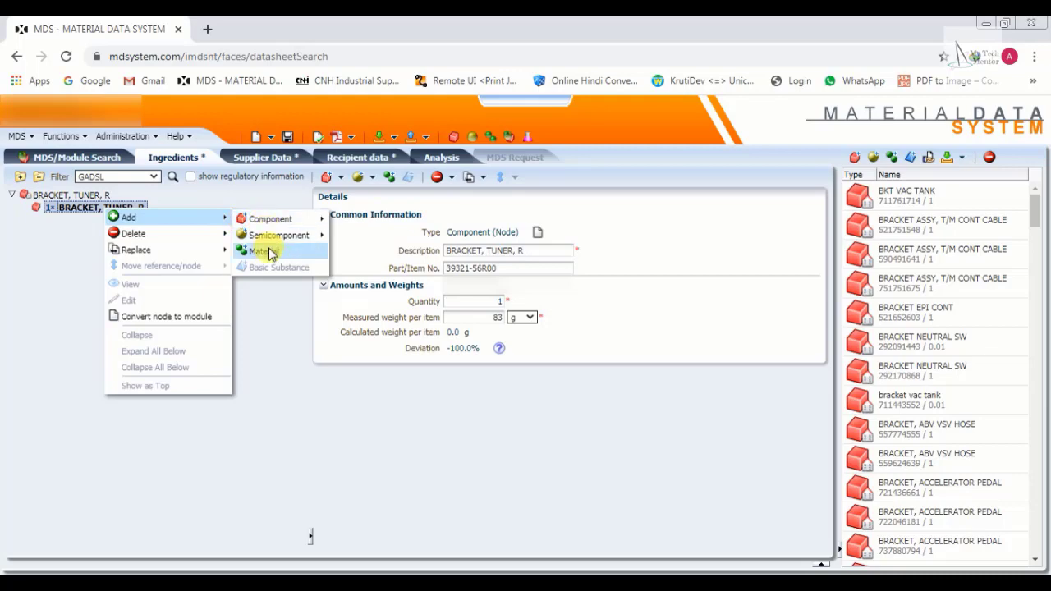
{"action": "left_click", "coordinate": [271, 252]}
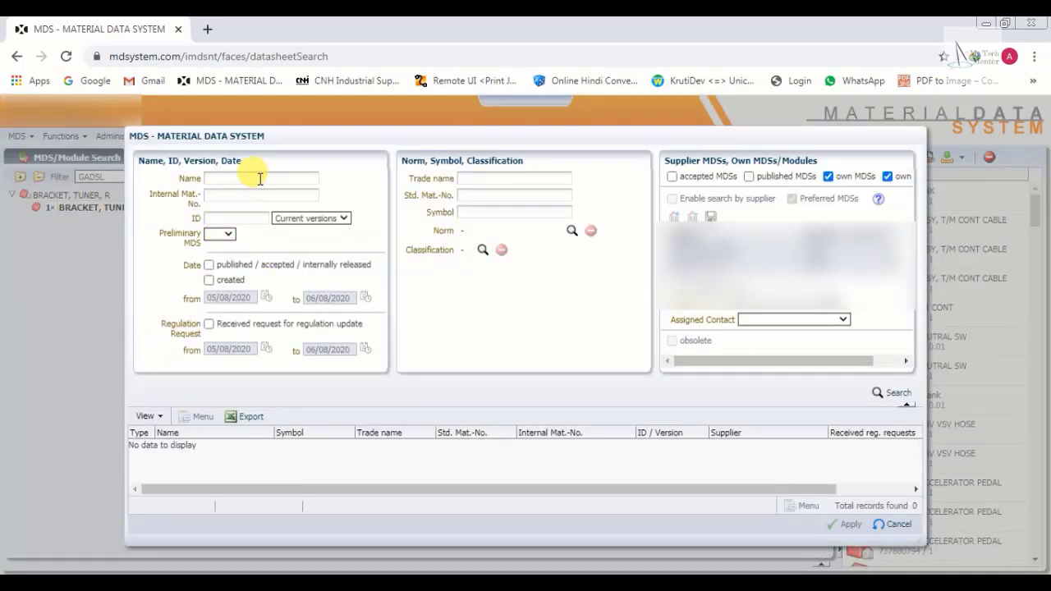
{"action": "left_click", "coordinate": [238, 177]}
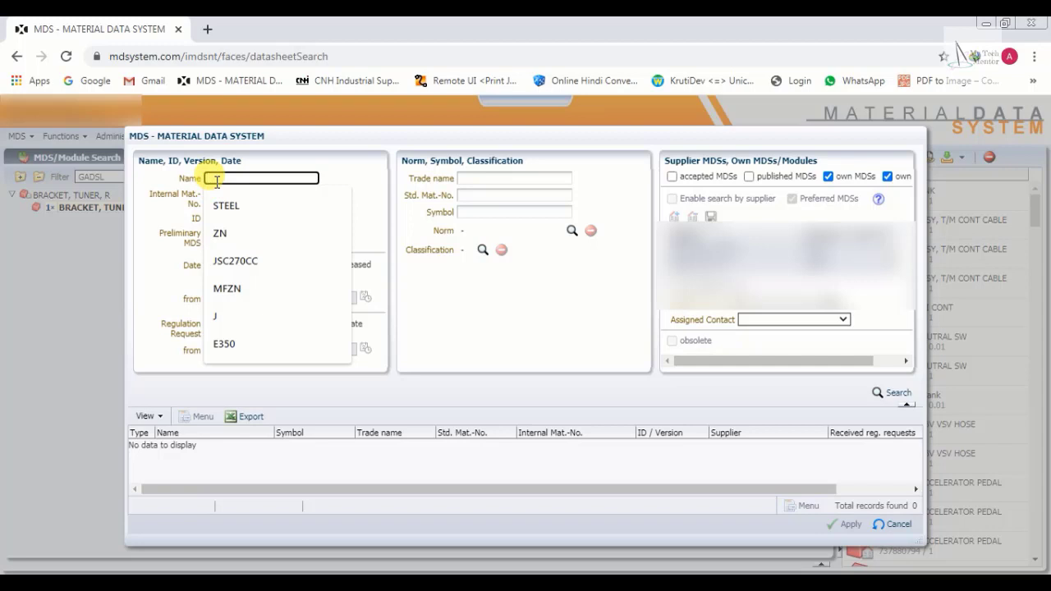
{"action": "type", "text": "J"}
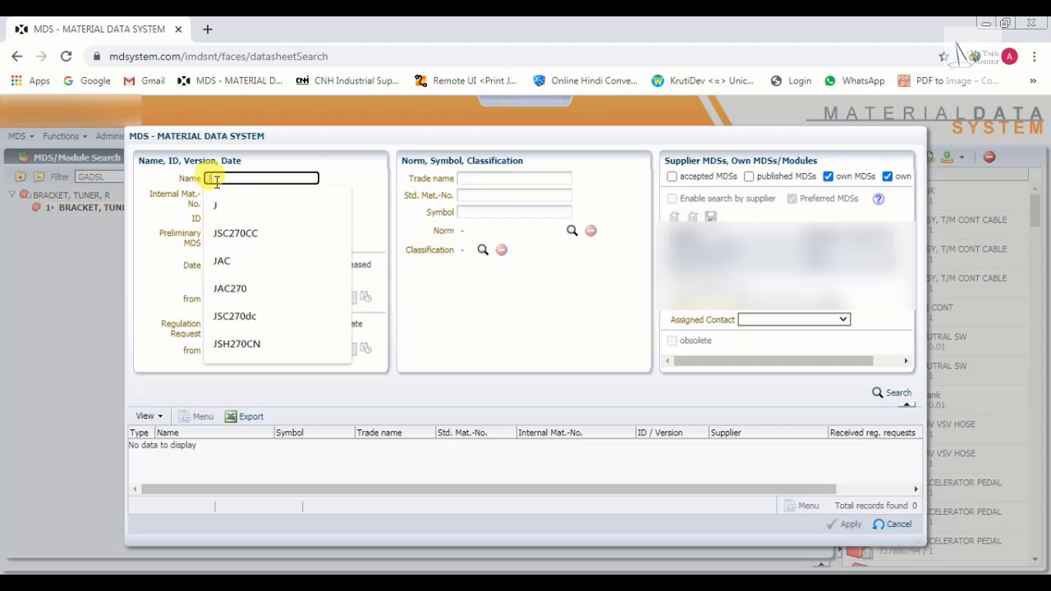
{"action": "type", "text": "AC270"}
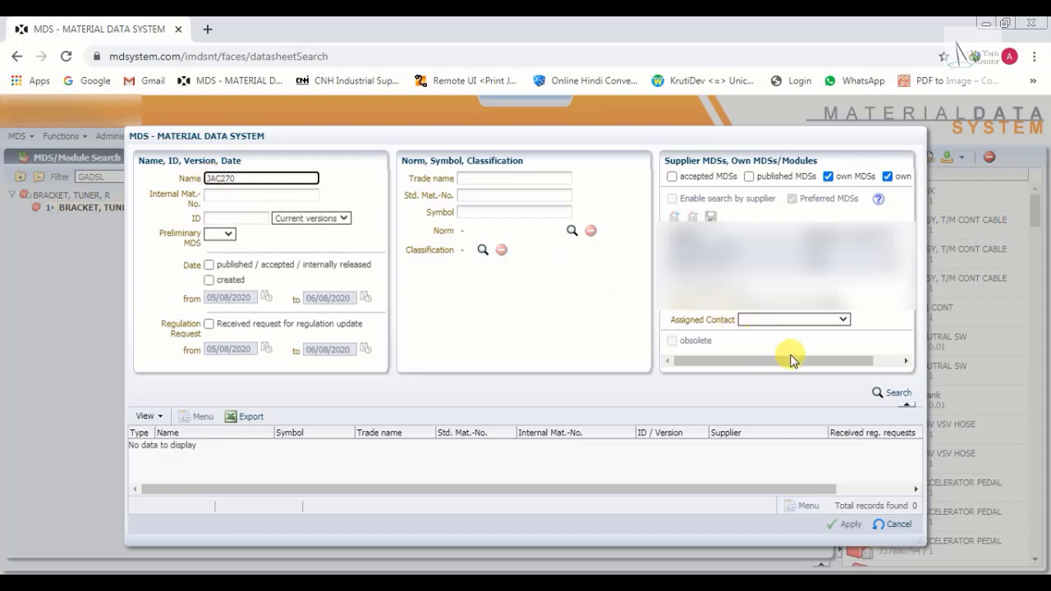
{"action": "left_click", "coordinate": [889, 394]}
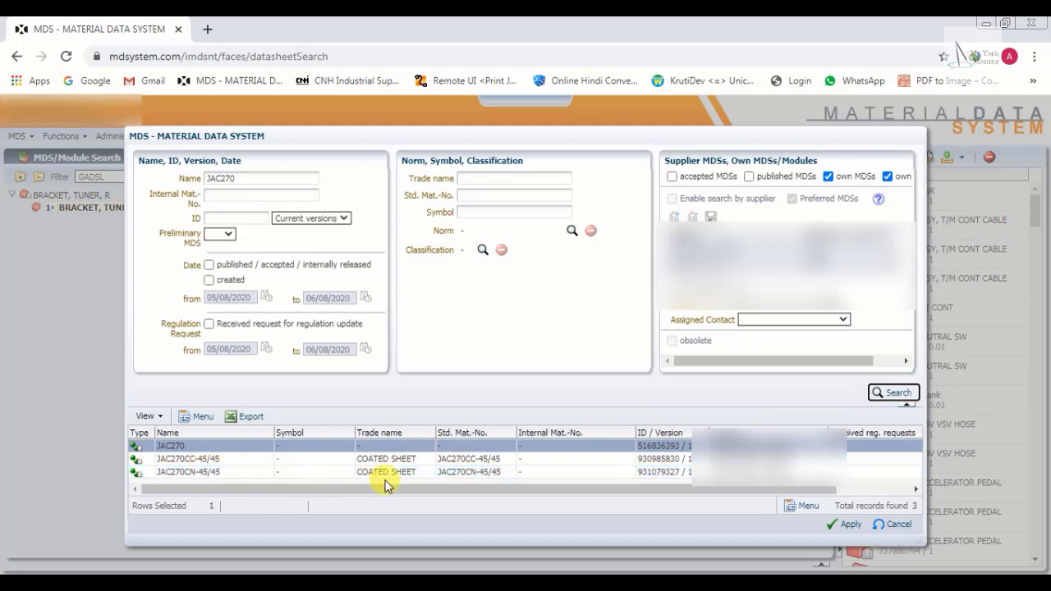
{"action": "left_click", "coordinate": [194, 473]}
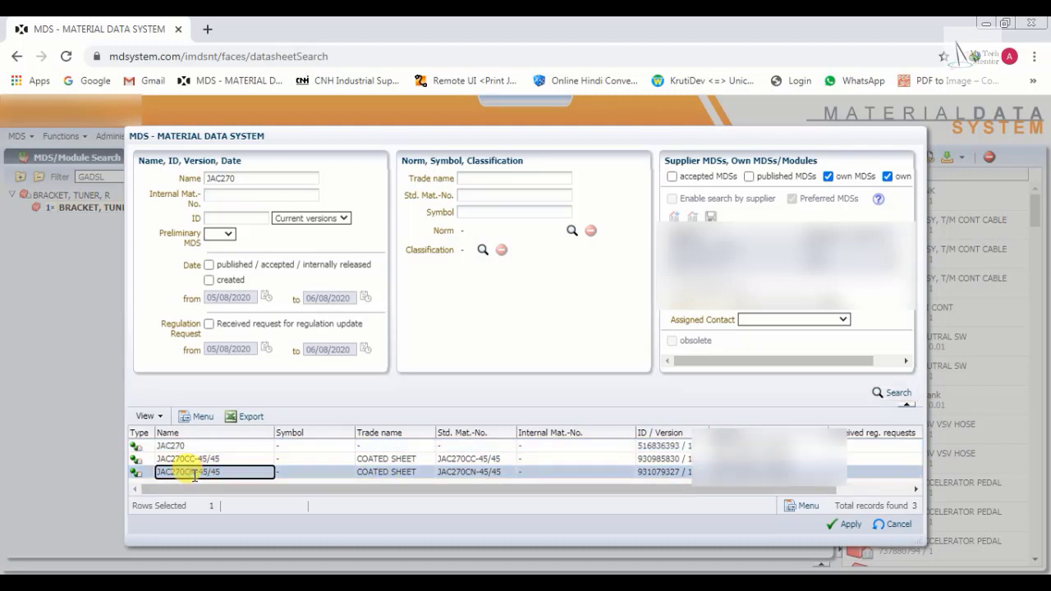
{"action": "left_click", "coordinate": [849, 528]}
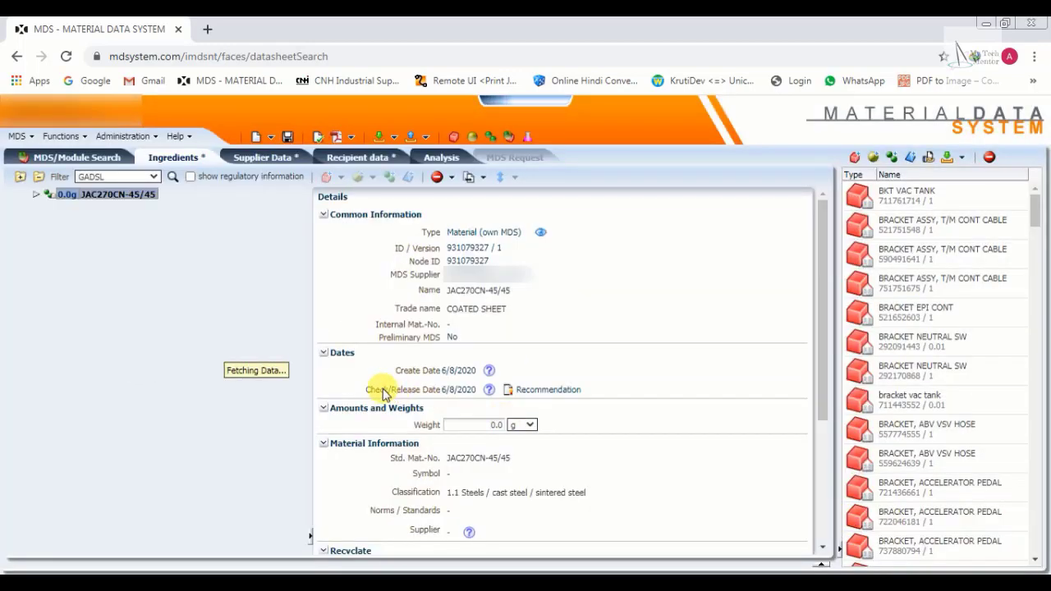
Set the JAC270CN-45/45 material's weight to 83 g and answer No to whether it contains recyclate.
{"action": "left_click", "coordinate": [483, 424]}
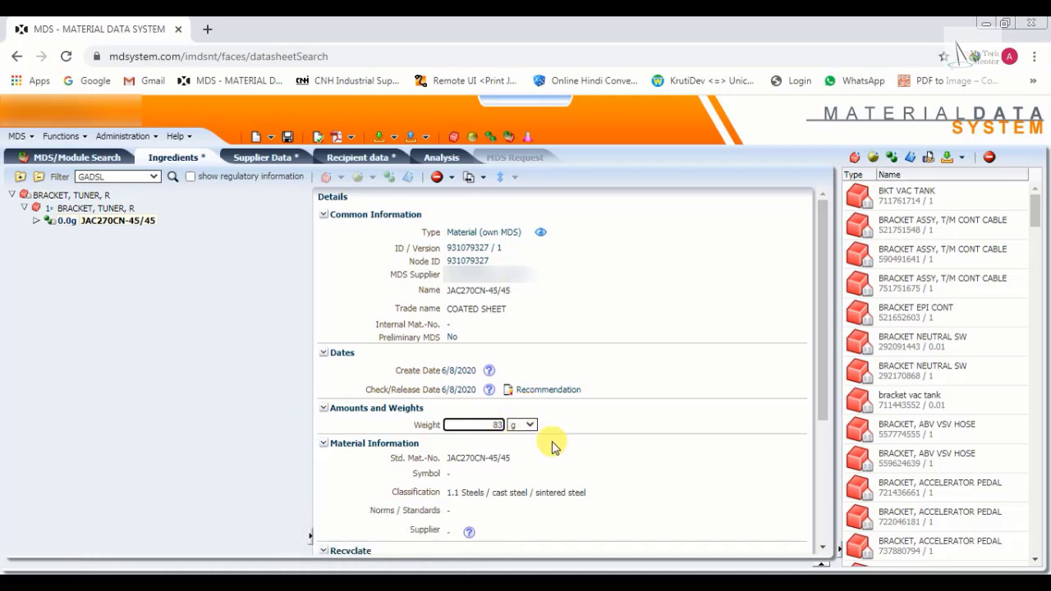
{"action": "scroll", "coordinate": [551, 446], "scroll_direction": "down", "scroll_amount": 2}
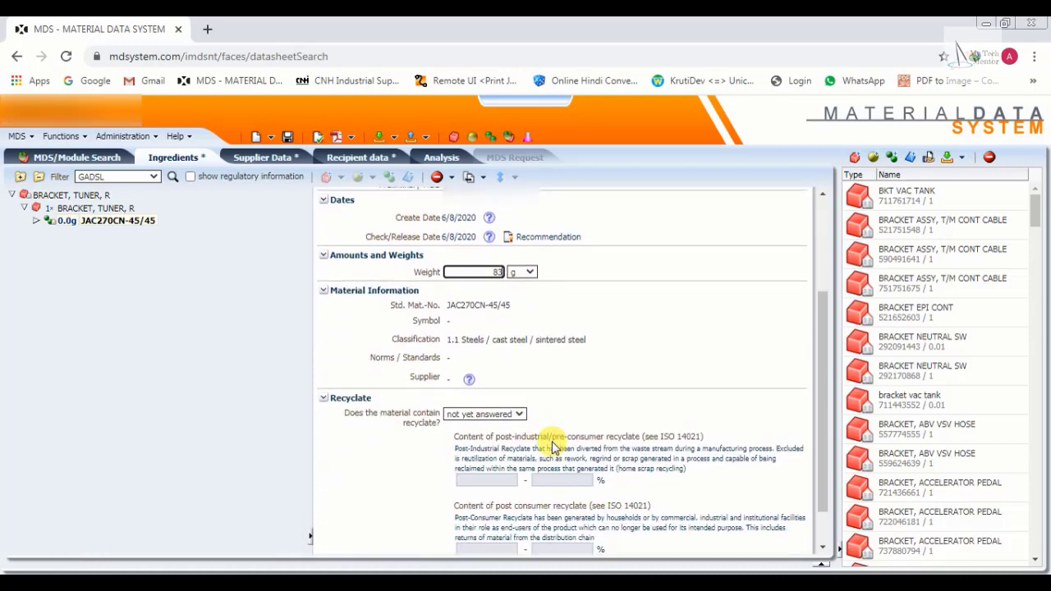
{"action": "left_click", "coordinate": [510, 413]}
{"action": "left_click", "coordinate": [493, 446]}
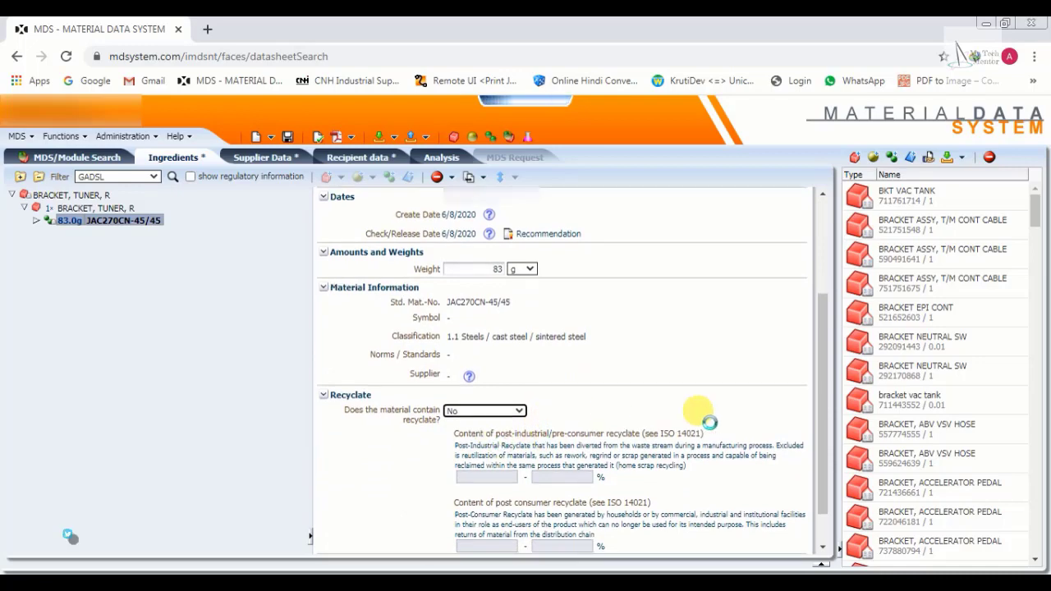
{"action": "scroll", "coordinate": [605, 442], "scroll_direction": "up", "scroll_amount": 2}
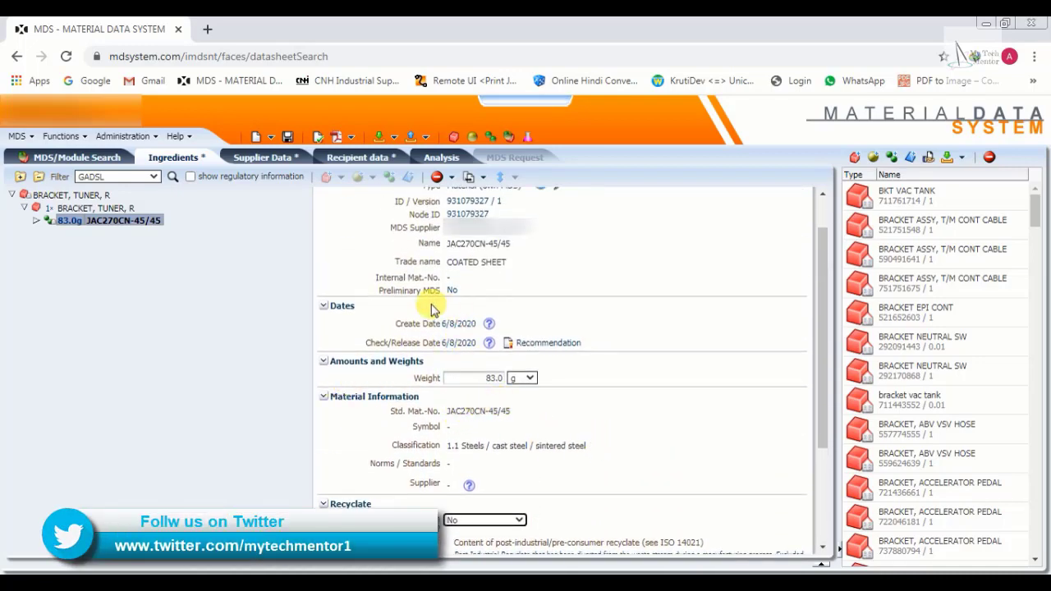
{"action": "left_click", "coordinate": [90, 210]}
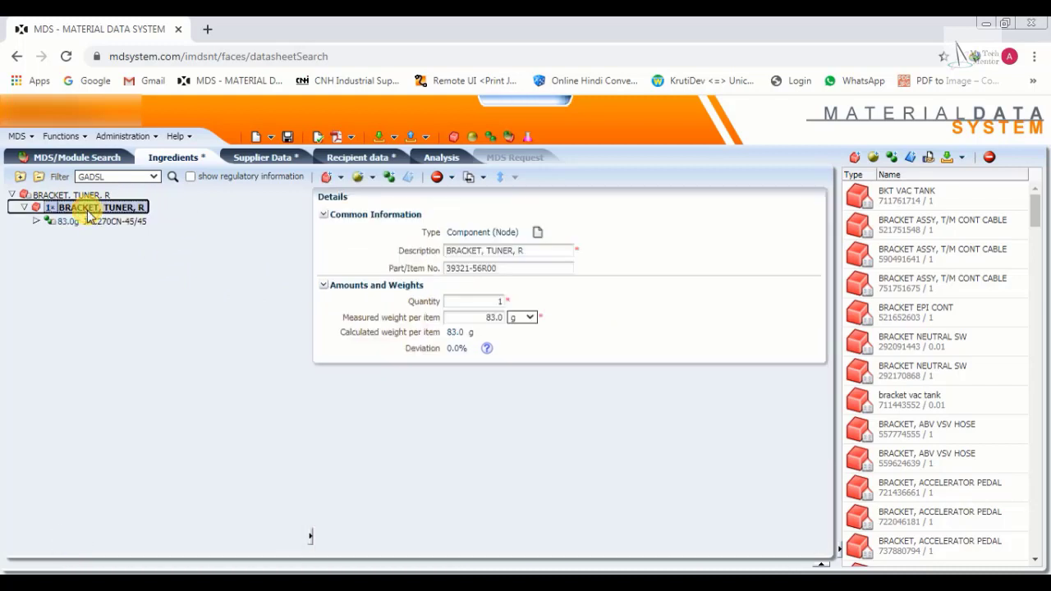
{"action": "right_click", "coordinate": [89, 214]}
{"action": "left_click", "coordinate": [66, 234]}
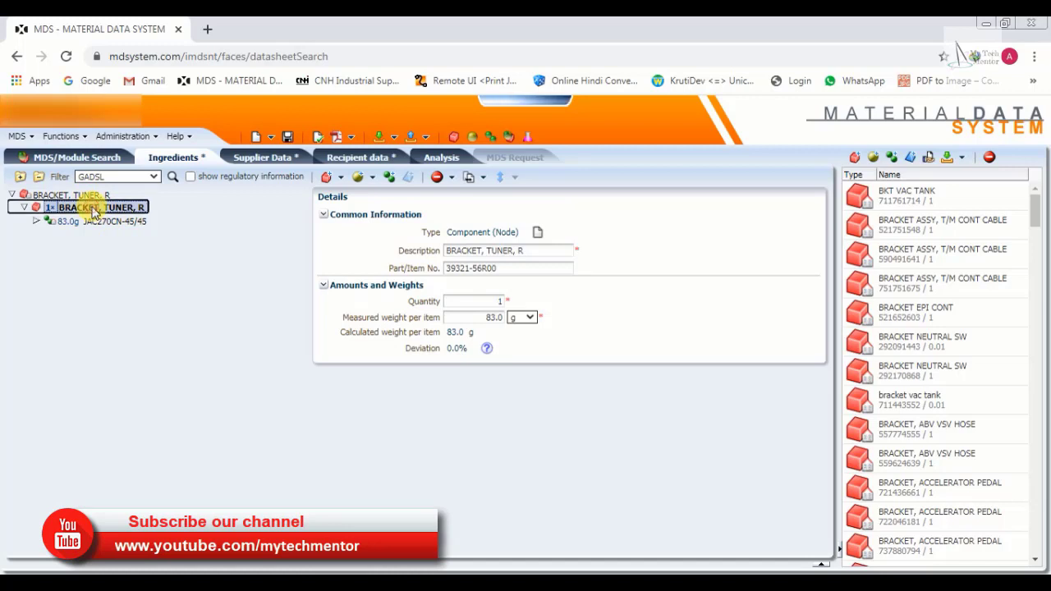
{"action": "right_click", "coordinate": [94, 212]}
{"action": "mouse_move", "coordinate": [188, 216]}
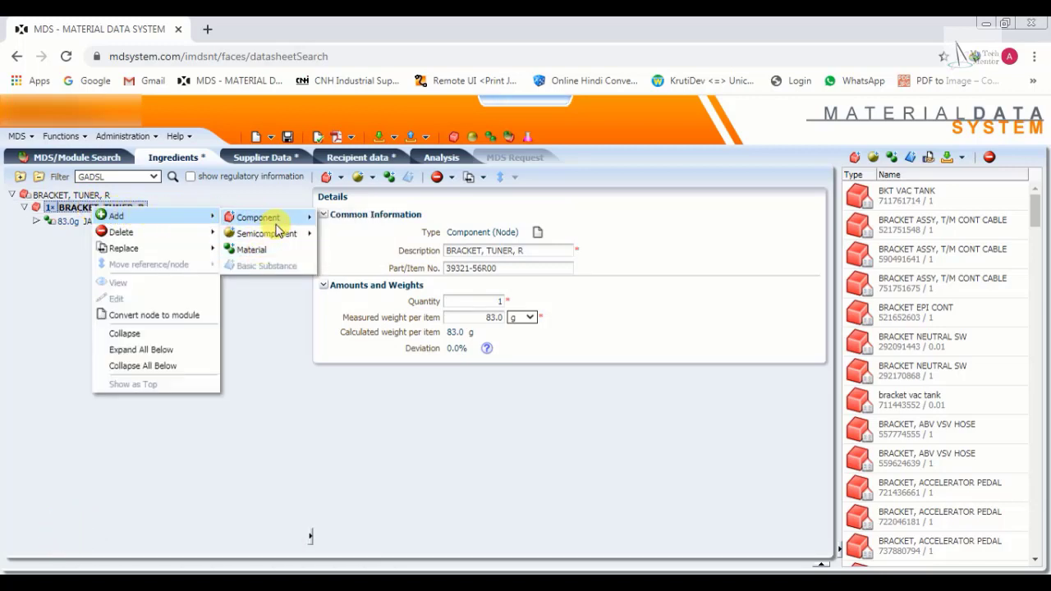
{"action": "mouse_move", "coordinate": [279, 229]}
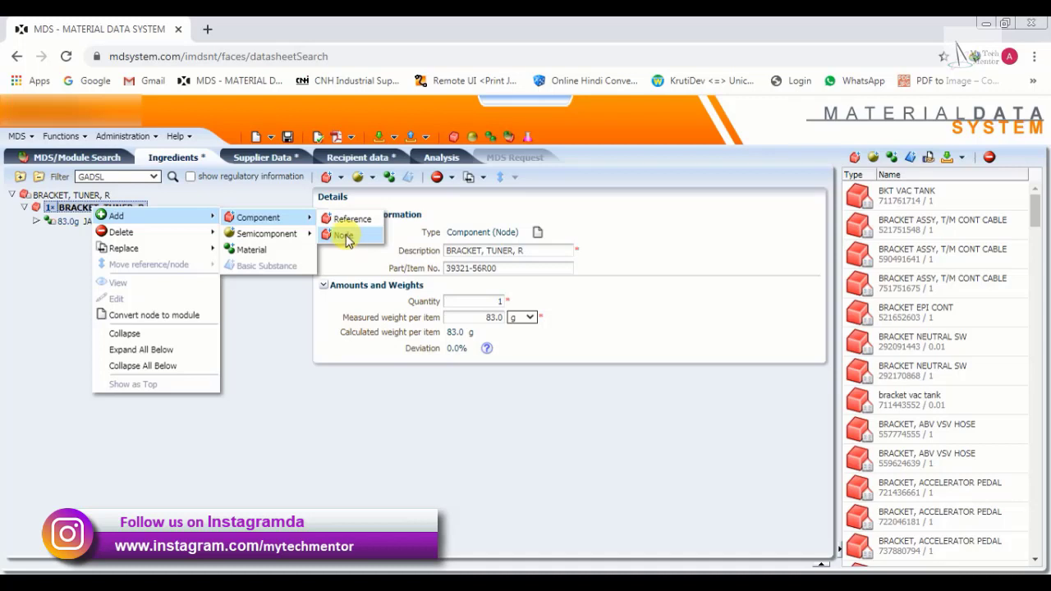
{"action": "left_click", "coordinate": [30, 254]}
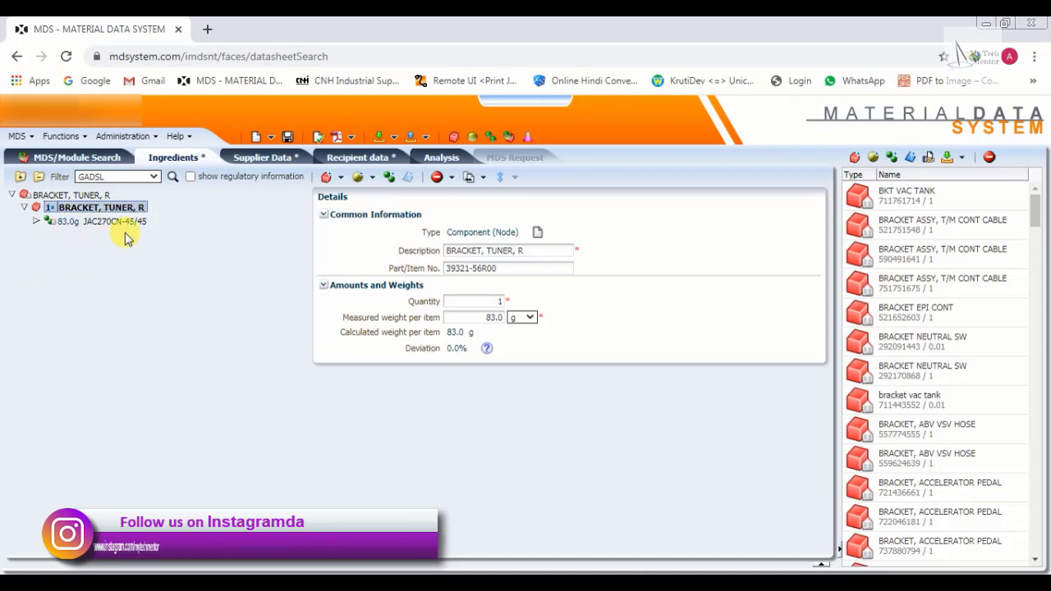
Search own datasheets and modules for a component described as BOLT to reference beneath the top-level BRACKET, TUNER, R.
{"action": "left_click", "coordinate": [80, 197]}
{"action": "right_click", "coordinate": [80, 197]}
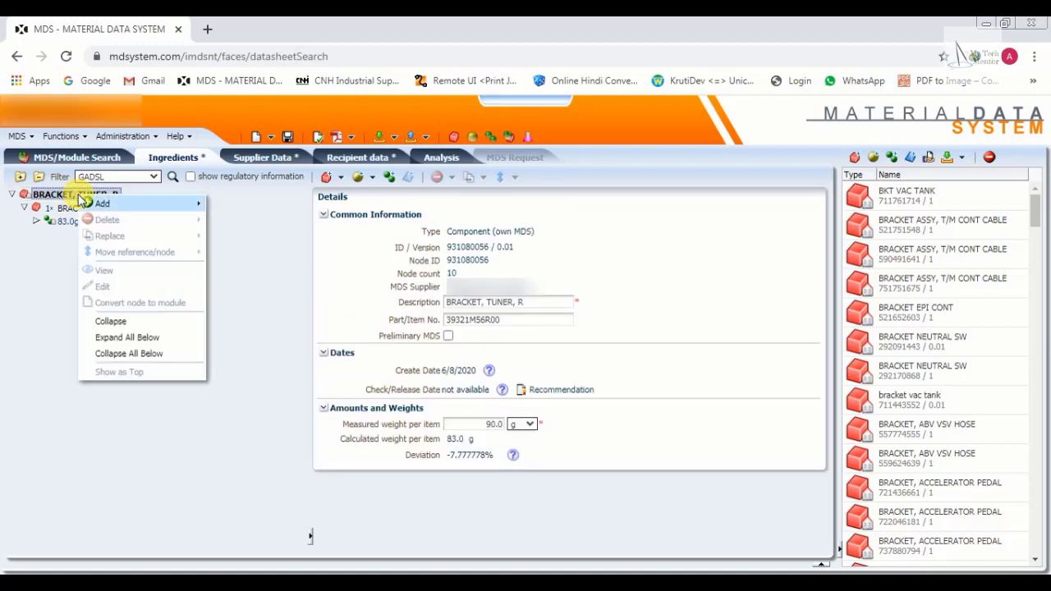
{"action": "mouse_move", "coordinate": [146, 204]}
{"action": "mouse_move", "coordinate": [268, 208]}
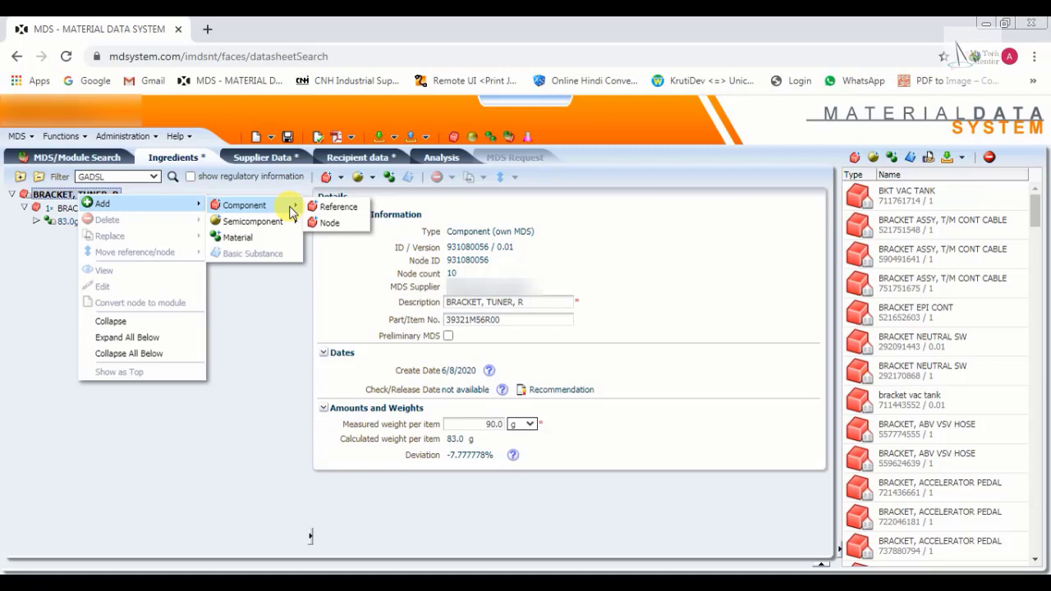
{"action": "left_click", "coordinate": [351, 211]}
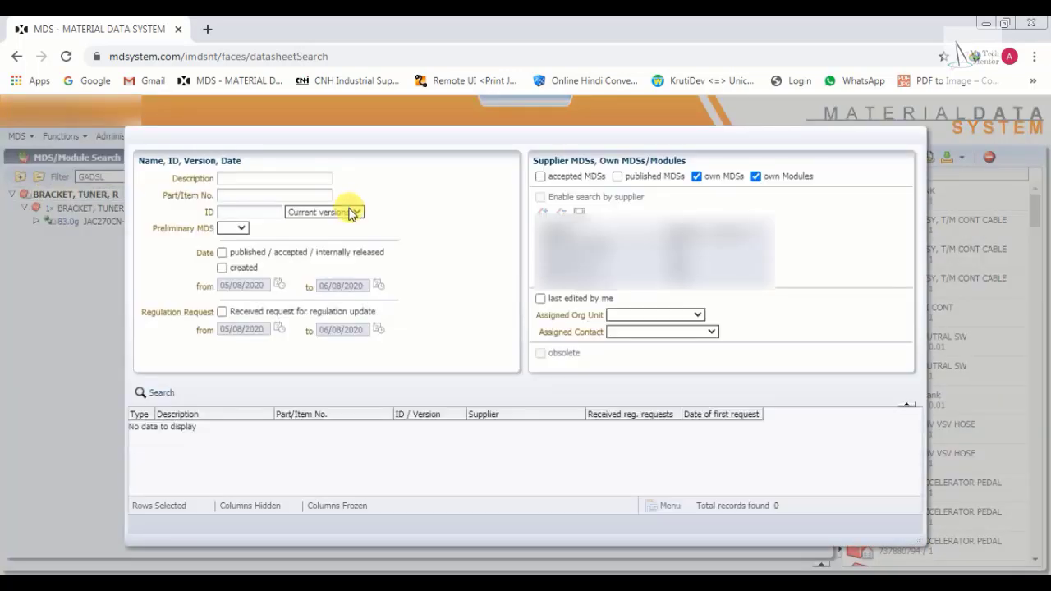
{"action": "left_click", "coordinate": [252, 179]}
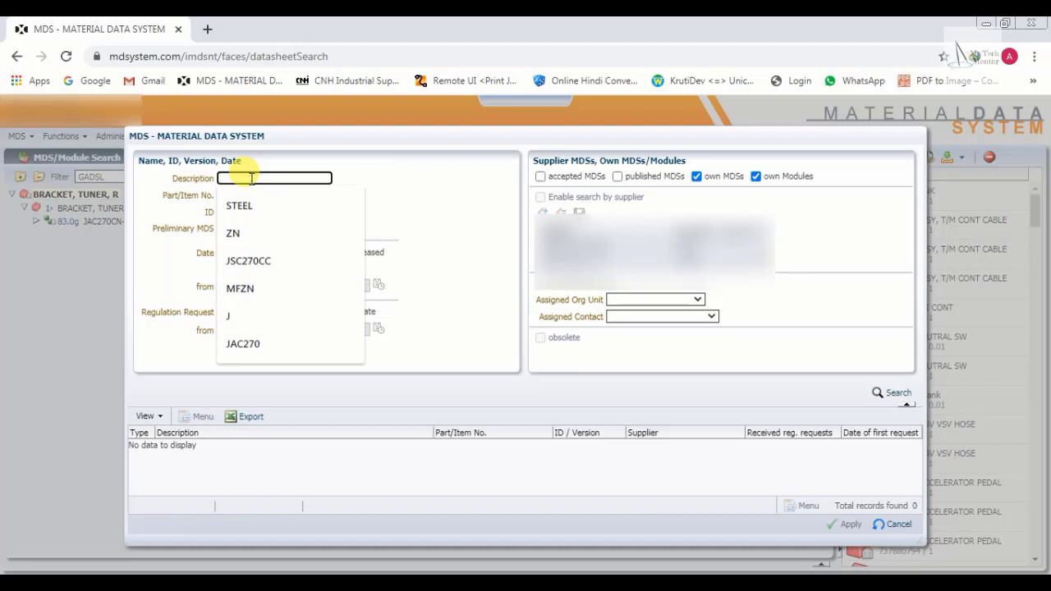
{"action": "type", "text": "BOLT"}
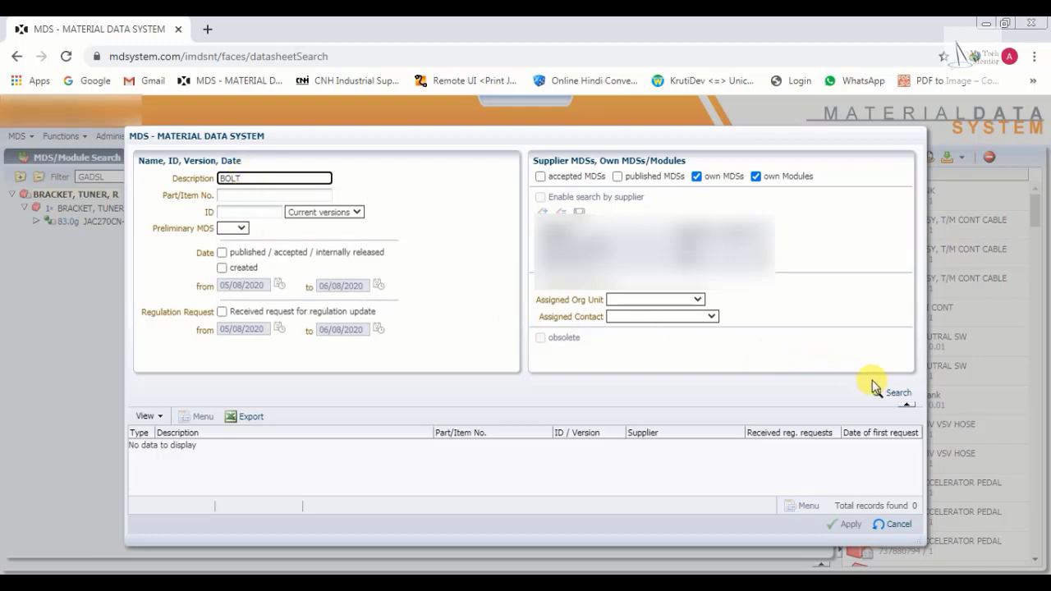
{"action": "left_click", "coordinate": [890, 393]}
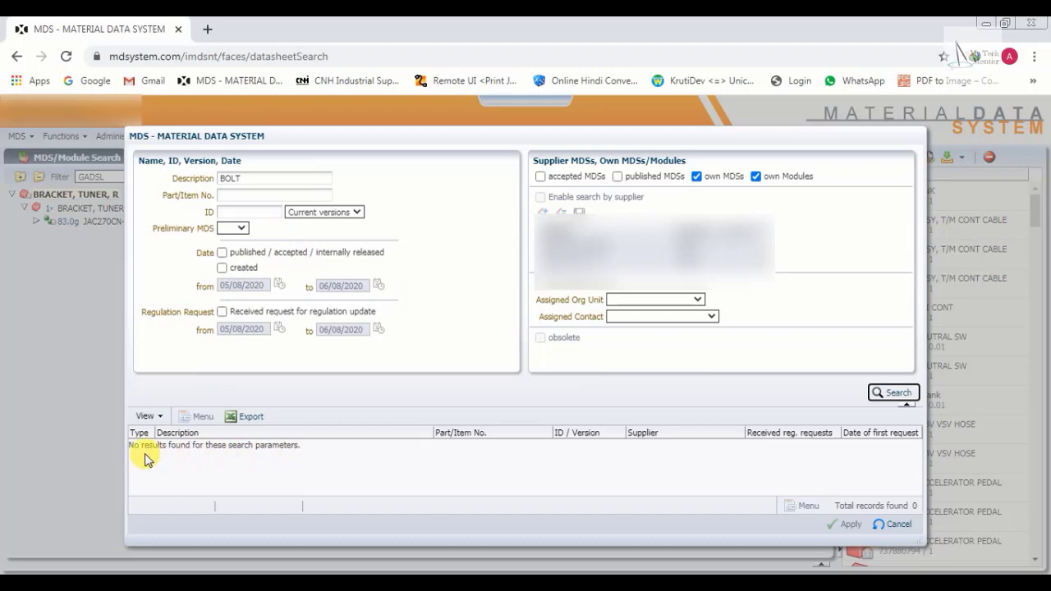
{"action": "left_click", "coordinate": [896, 525]}
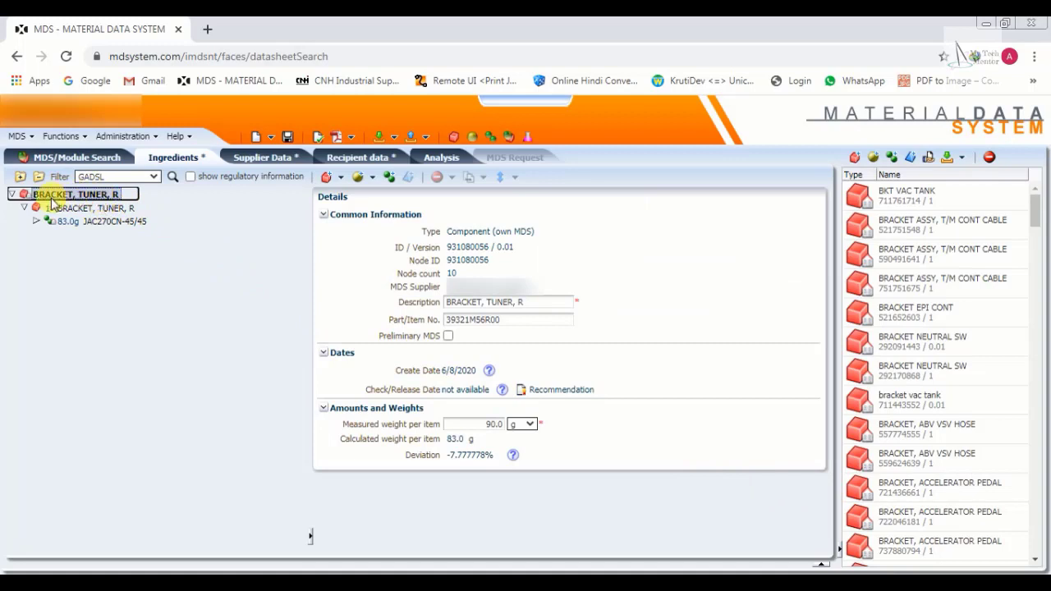
Add a second component node directly beneath the top-level BRACKET, TUNER, R component.
{"action": "right_click", "coordinate": [90, 198]}
{"action": "mouse_move", "coordinate": [111, 202]}
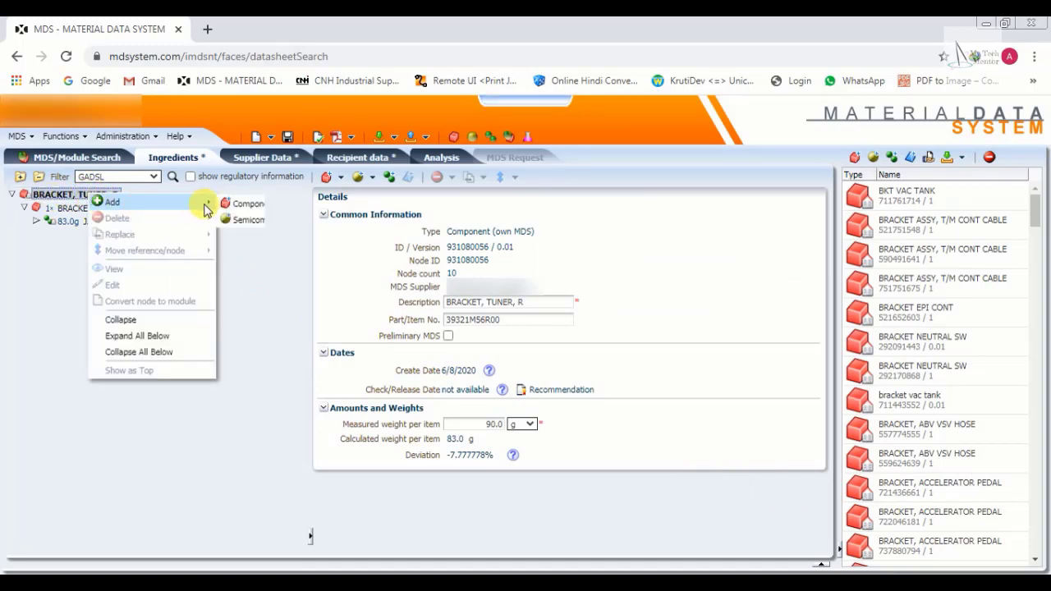
{"action": "mouse_move", "coordinate": [304, 204]}
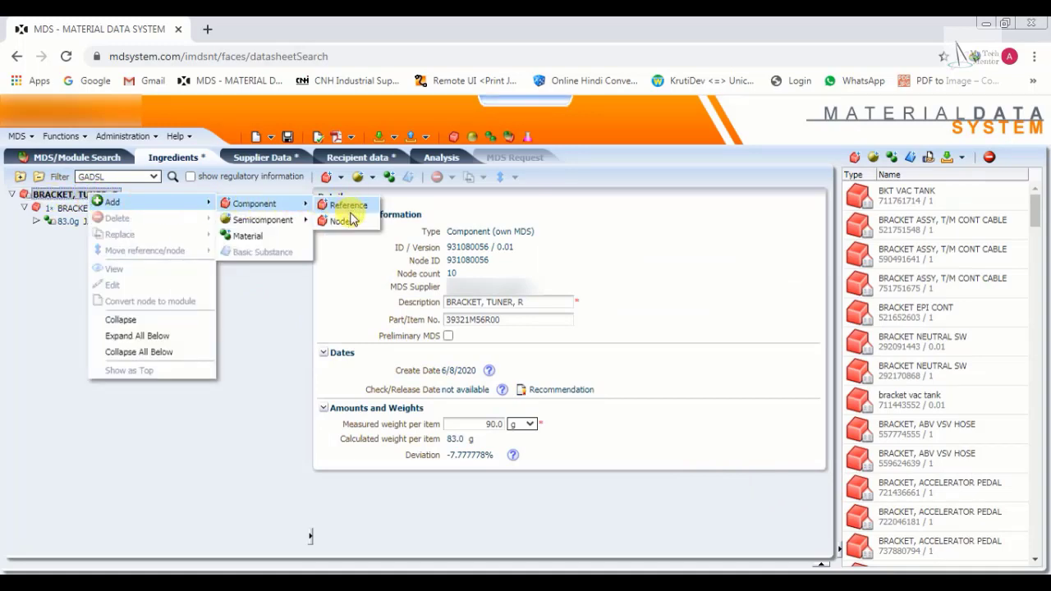
{"action": "left_click", "coordinate": [337, 221]}
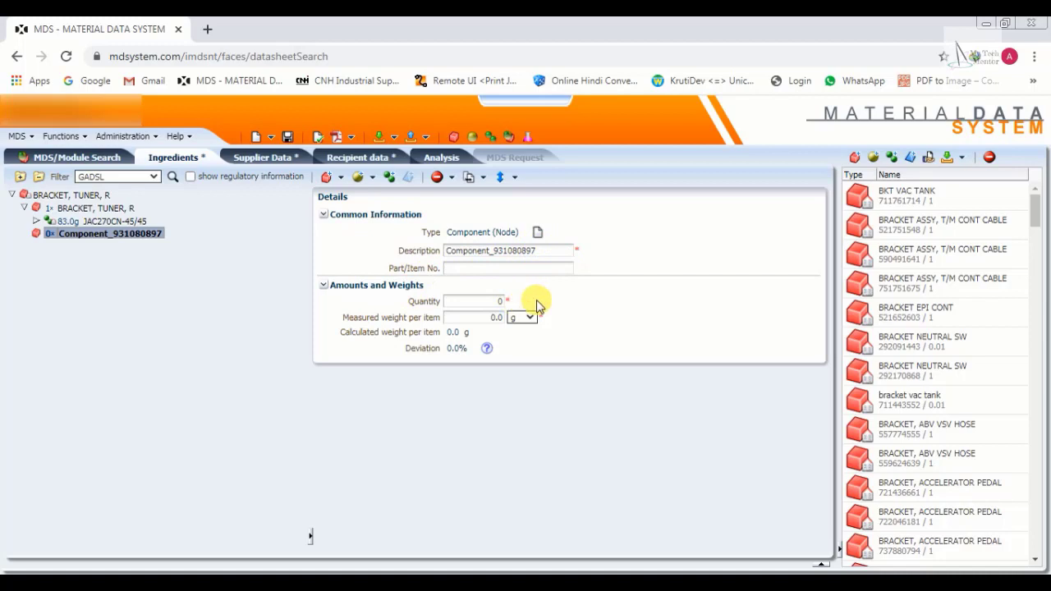
{"action": "left_click_drag", "start_coordinate": [534, 250], "coordinate": [447, 251]}
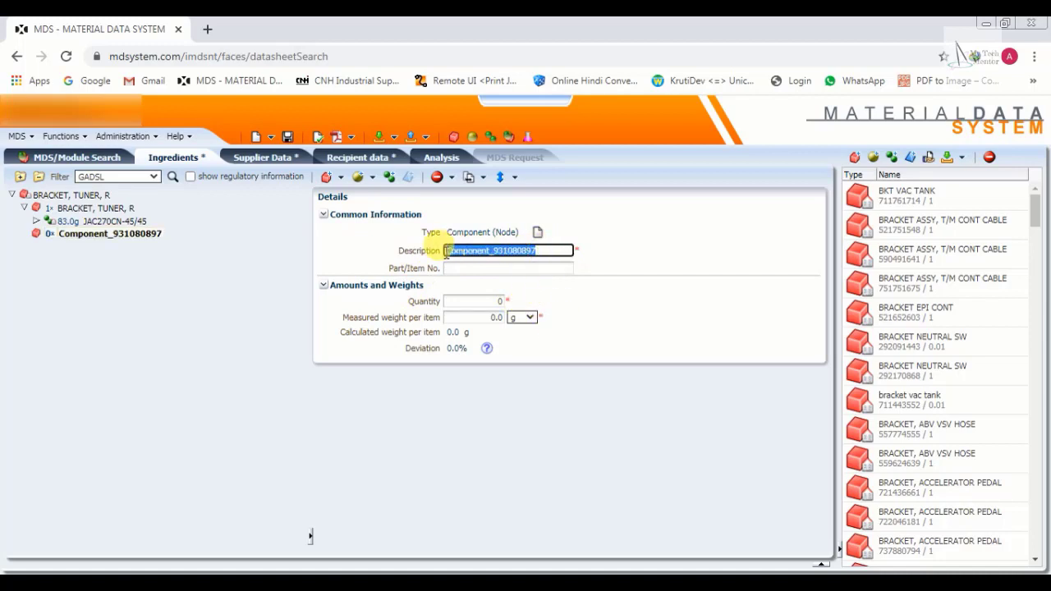
{"action": "type", "text": "BOLT, TUNER BRACKET"}
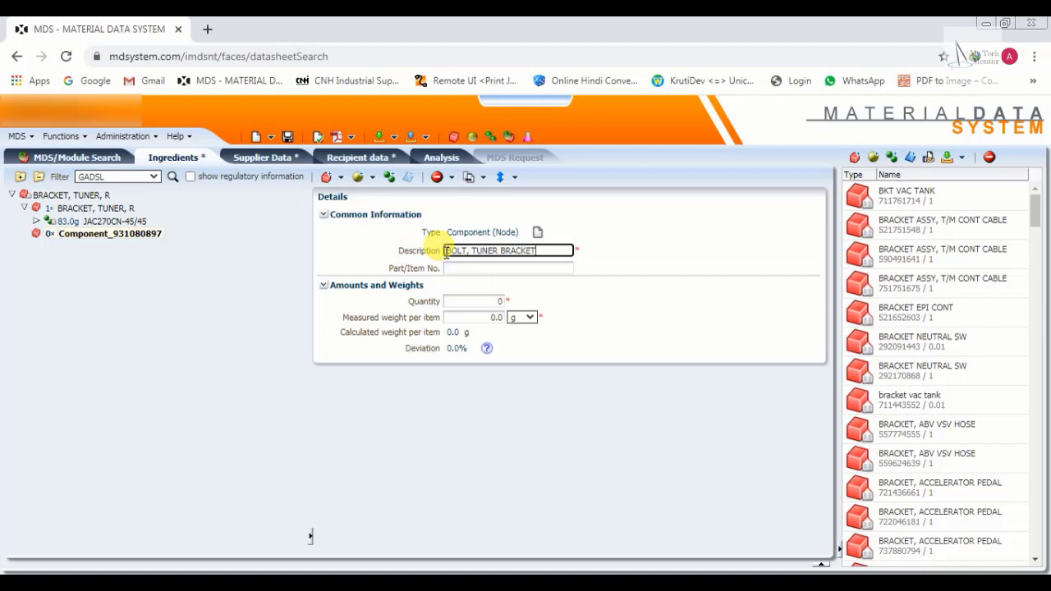
{"action": "left_click", "coordinate": [489, 268]}
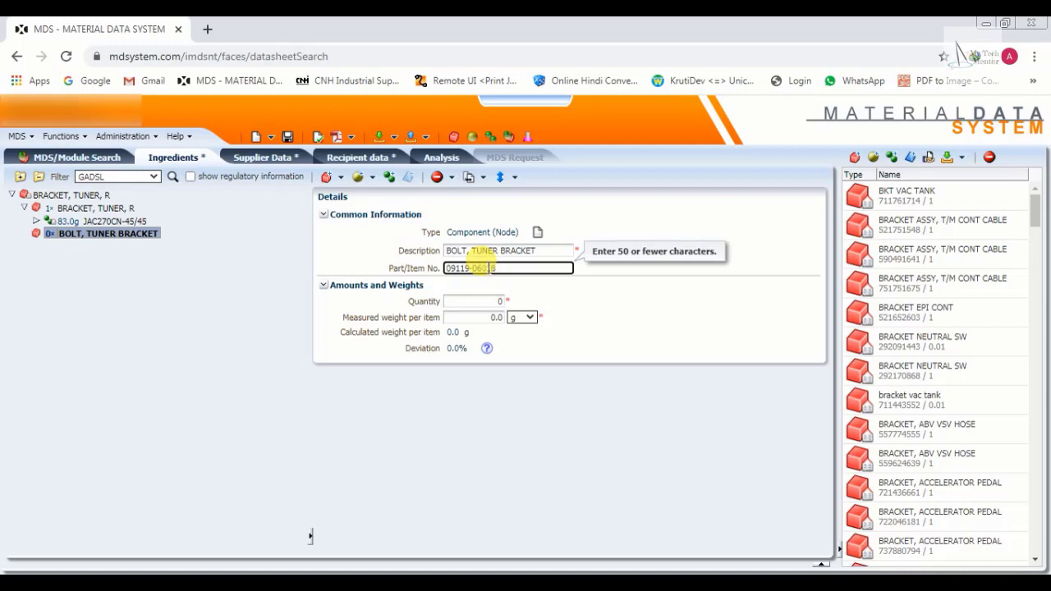
{"action": "left_click", "coordinate": [497, 302]}
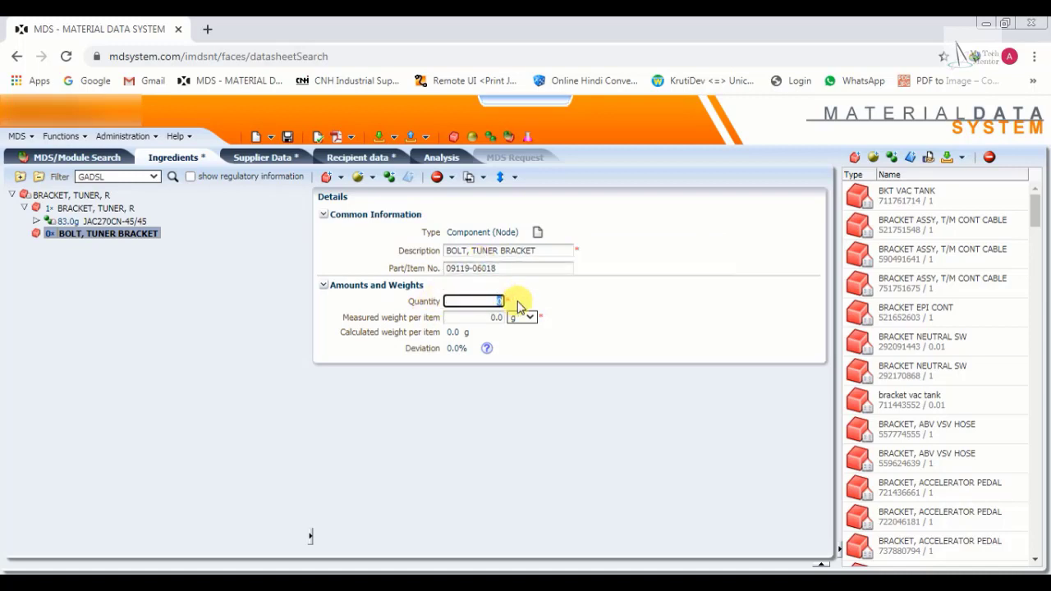
{"action": "key", "text": "Tab"}
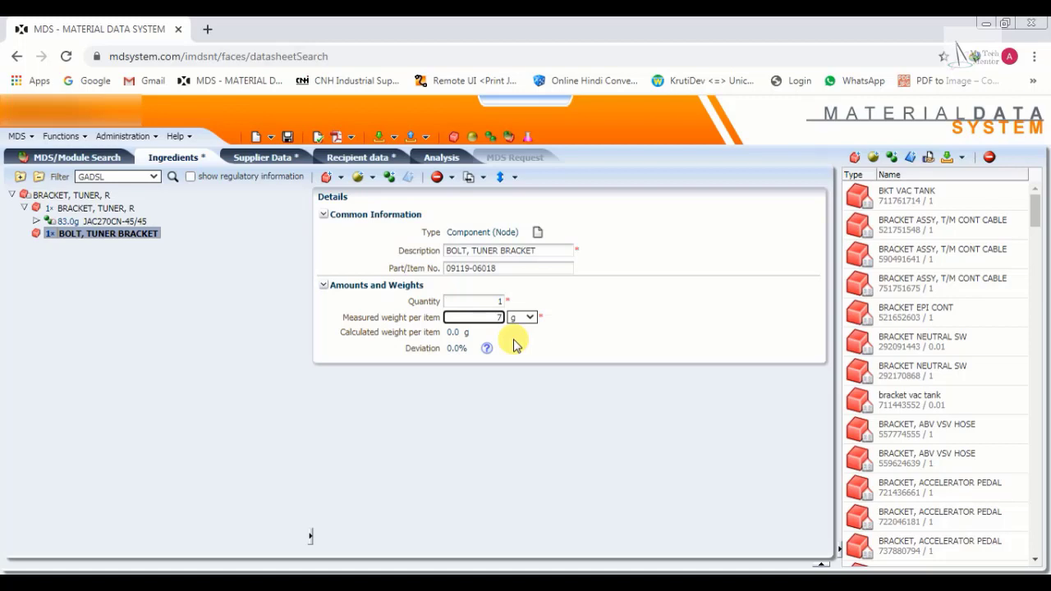
{"action": "key", "text": "Return"}
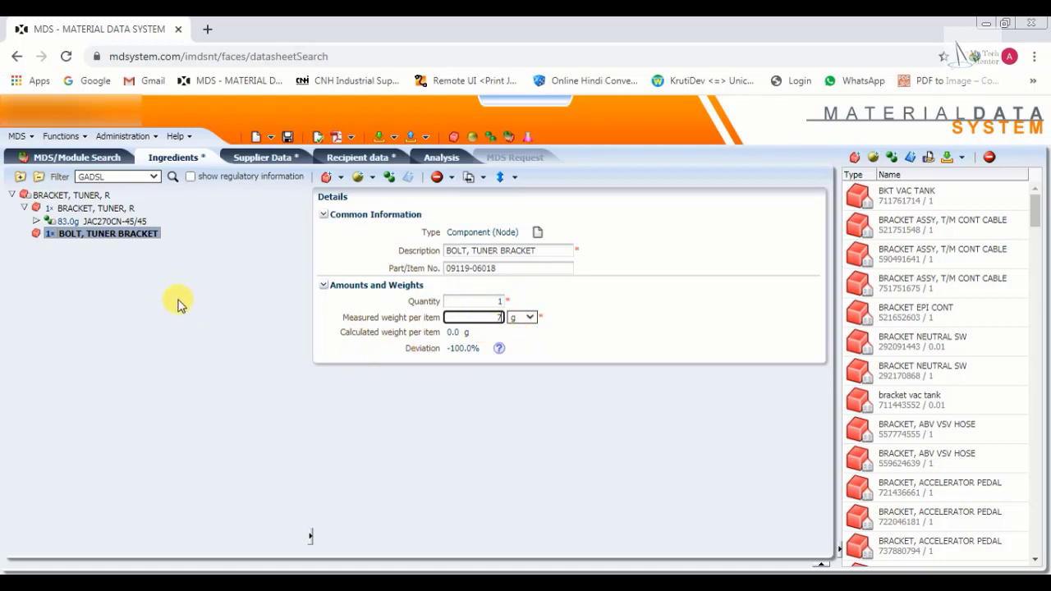
Search own datasheets for a material named STEEL to add beneath the BOLT, TUNER BRACKET node.
{"action": "right_click", "coordinate": [100, 235]}
{"action": "mouse_move", "coordinate": [104, 241]}
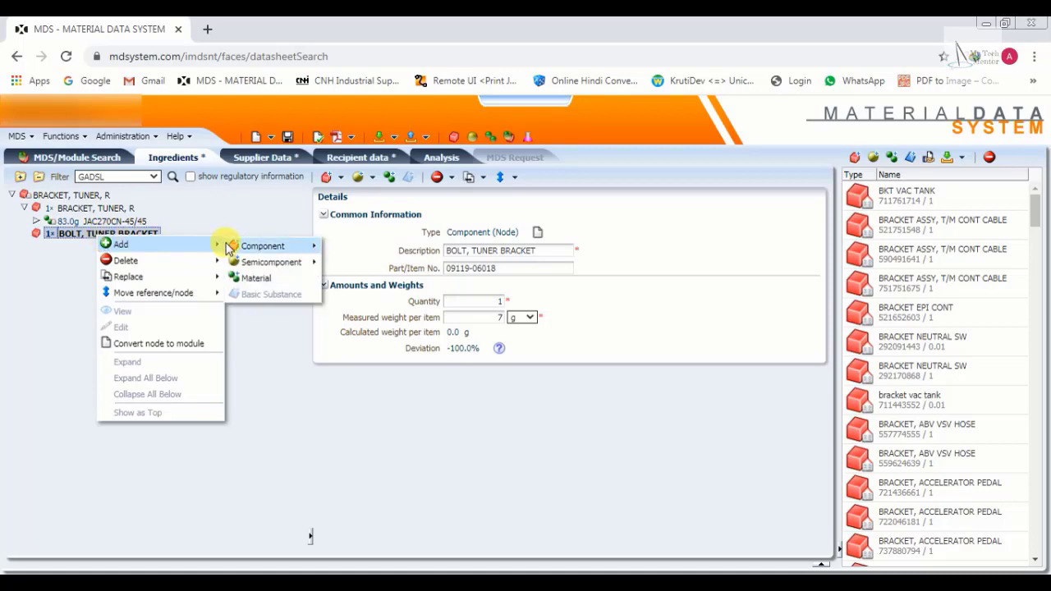
{"action": "left_click", "coordinate": [263, 280]}
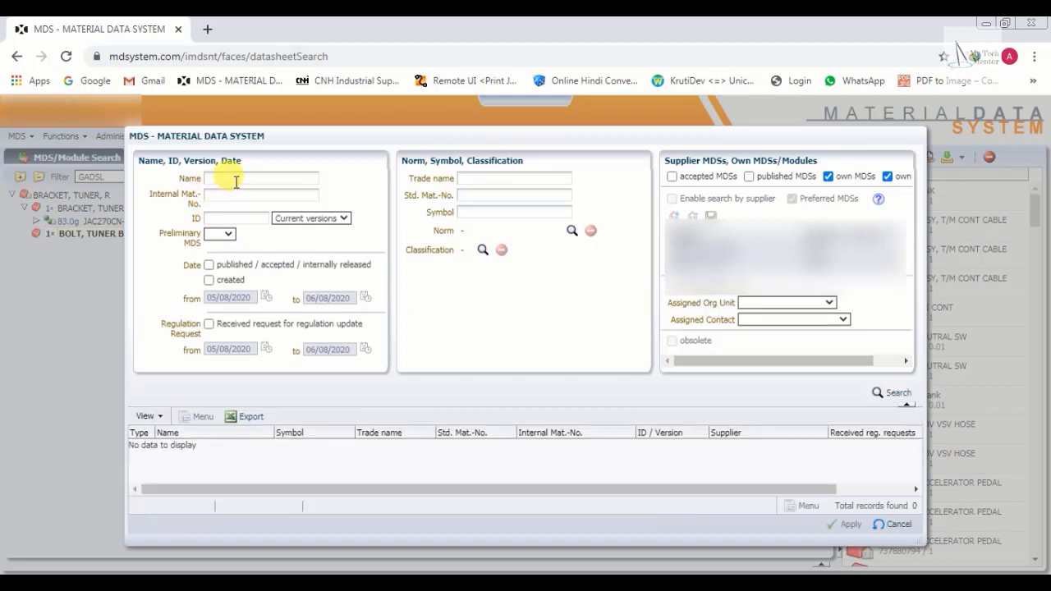
{"action": "left_click", "coordinate": [234, 179]}
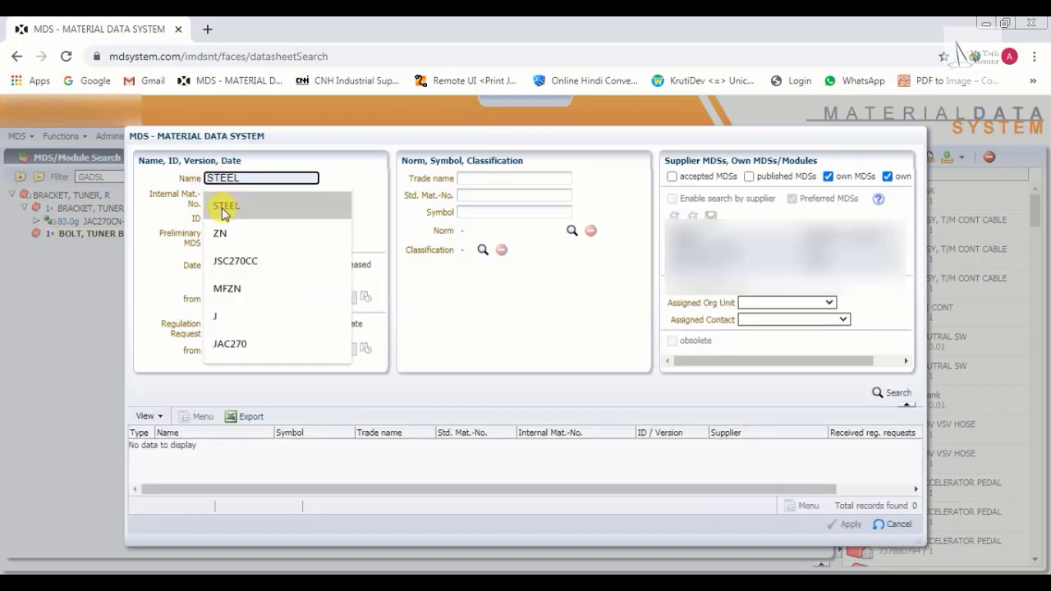
{"action": "left_click", "coordinate": [223, 209]}
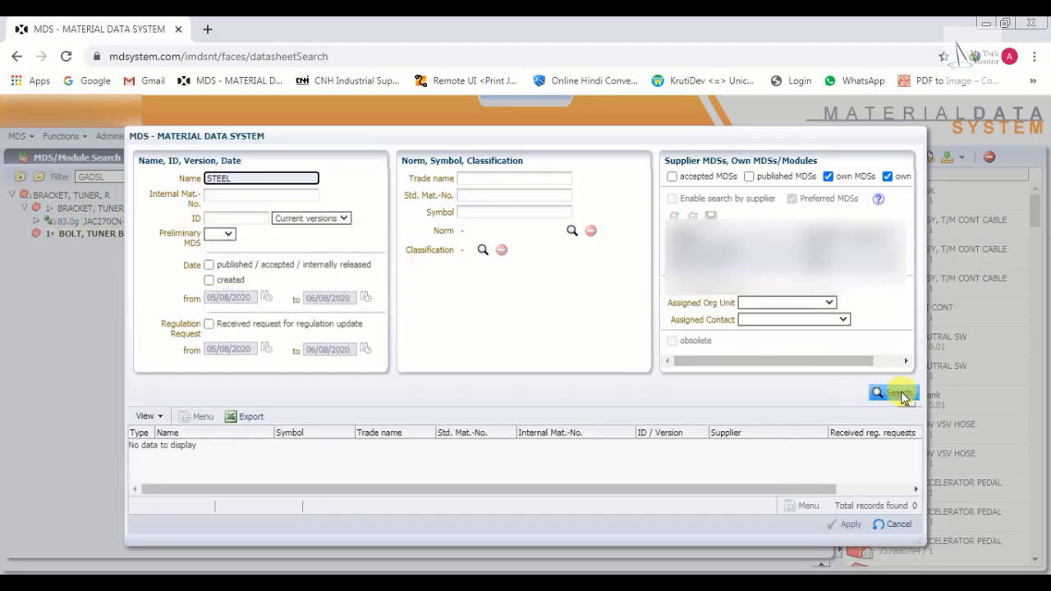
{"action": "left_click", "coordinate": [902, 395]}
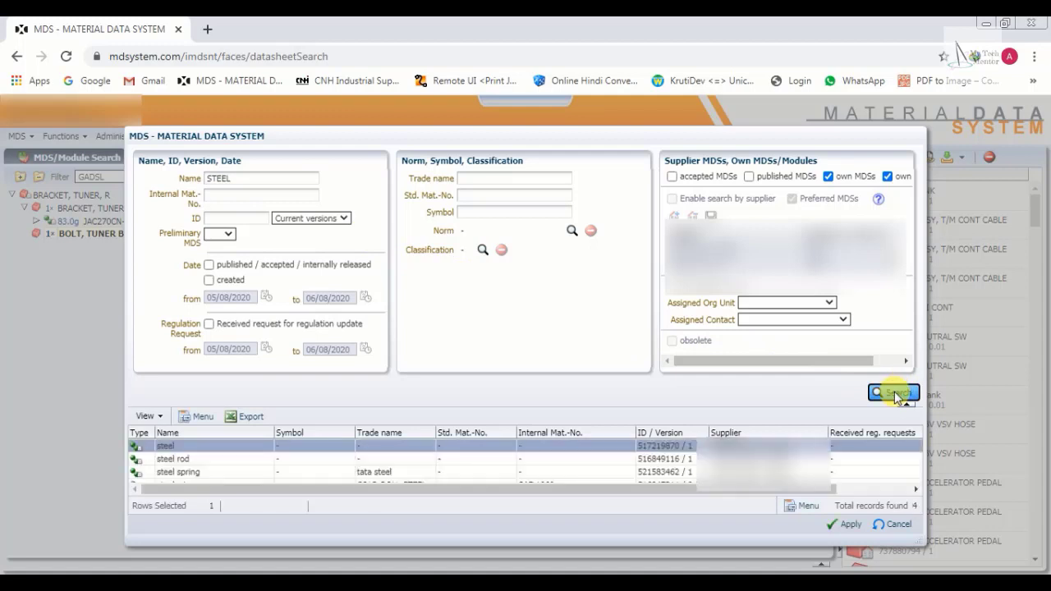
Look through the found materials and add the plain steel material to the BOLT, TUNER BRACKET node.
{"action": "scroll", "coordinate": [246, 468], "scroll_direction": "down", "scroll_amount": 1}
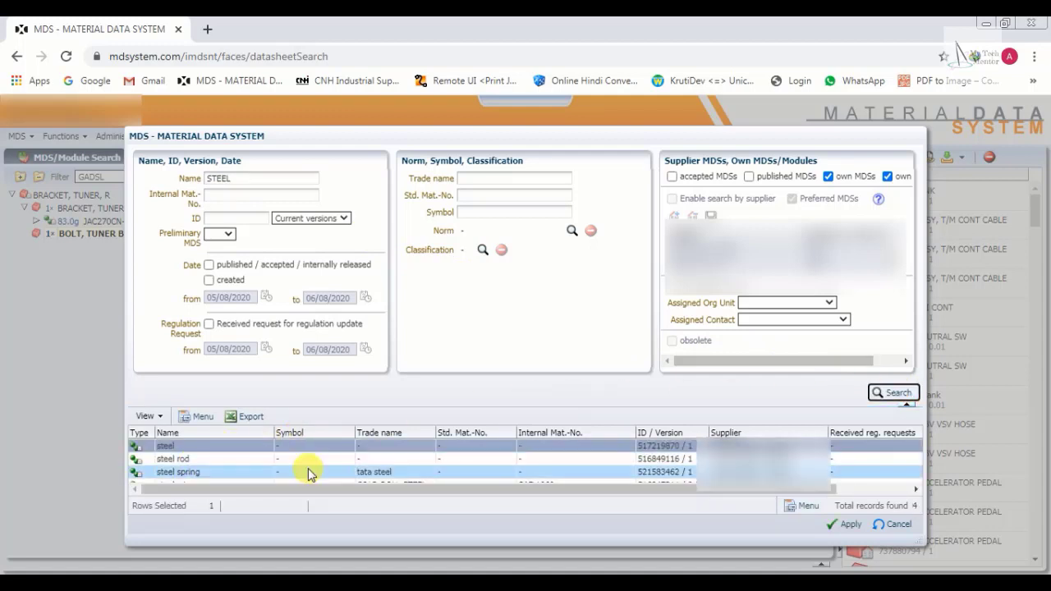
{"action": "left_click", "coordinate": [295, 475]}
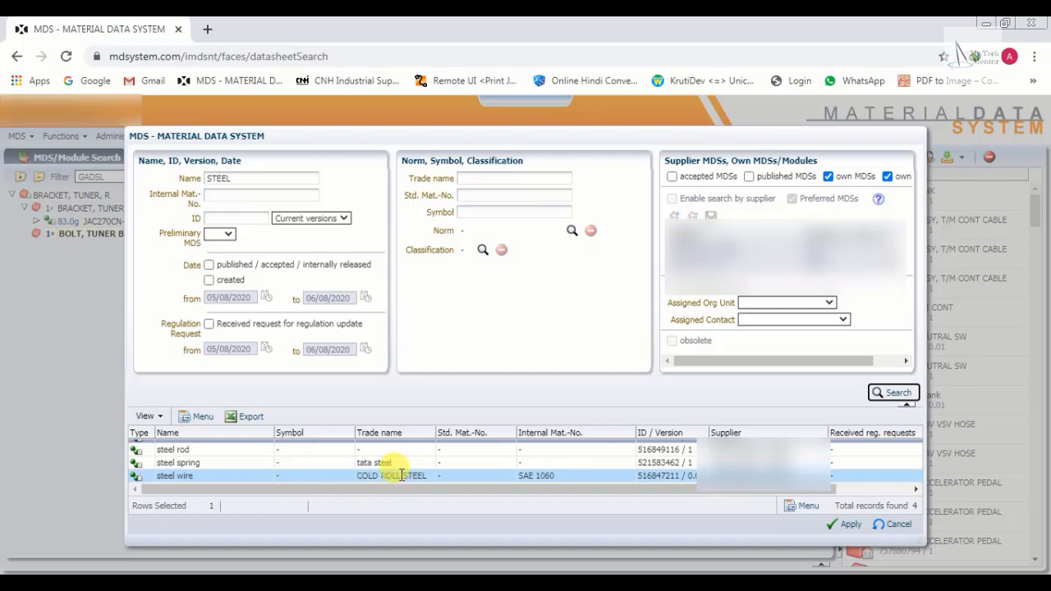
{"action": "left_click", "coordinate": [451, 465]}
{"action": "scroll", "coordinate": [444, 472], "scroll_direction": "up", "scroll_amount": 1}
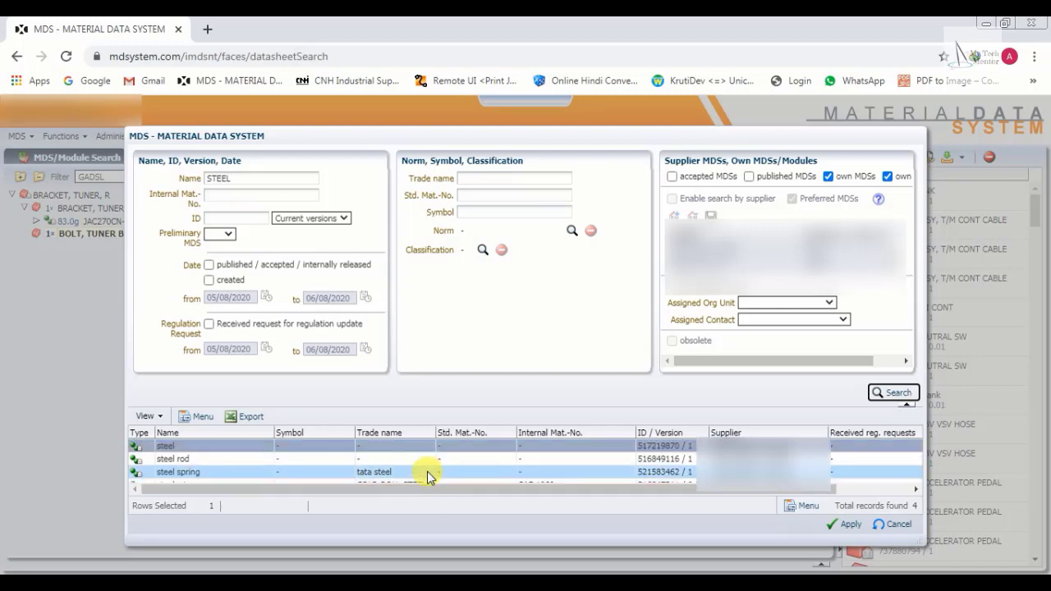
{"action": "left_click", "coordinate": [169, 446]}
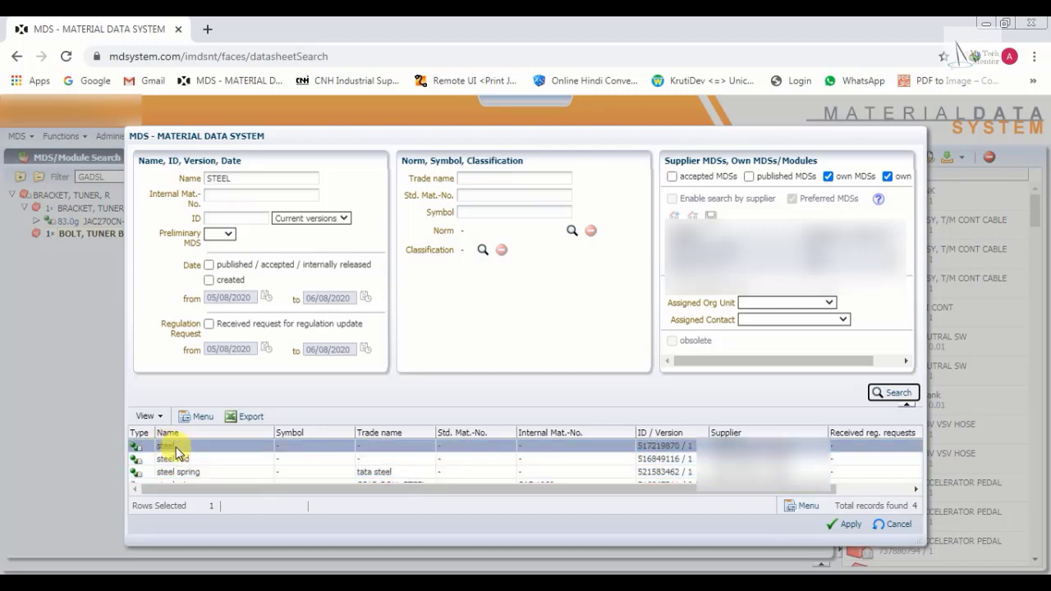
{"action": "left_click", "coordinate": [173, 445]}
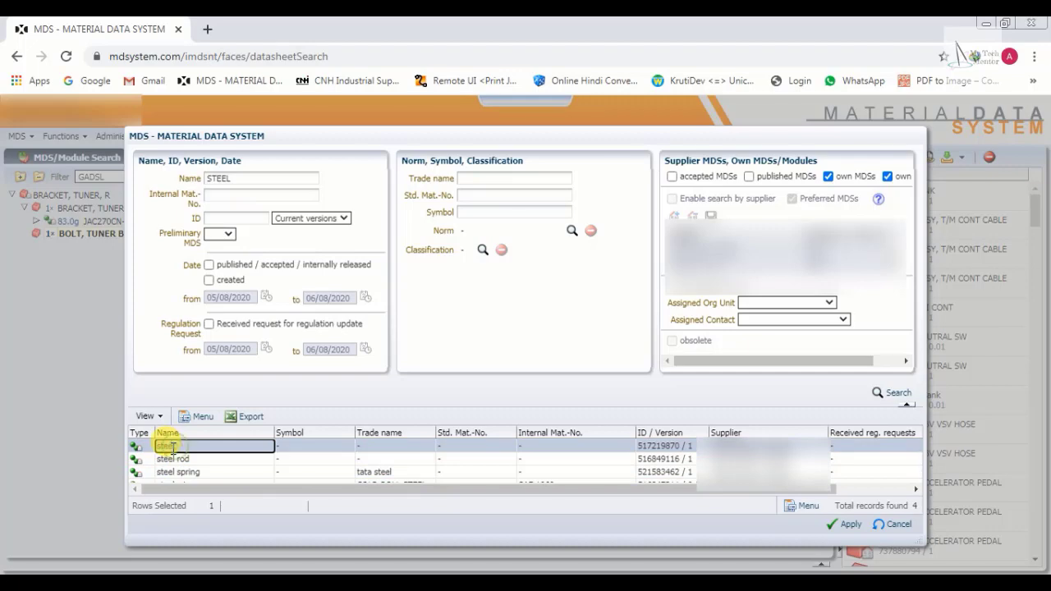
{"action": "left_click", "coordinate": [834, 526]}
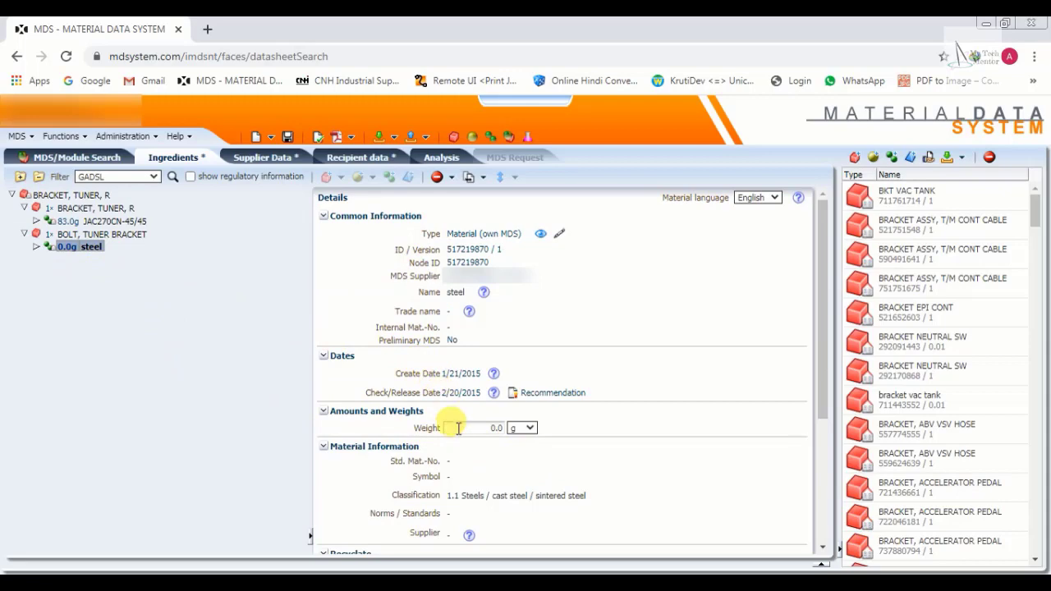
Set the steel material's weight to 7 g and answer No to whether it contains recyclate.
{"action": "left_click", "coordinate": [459, 428]}
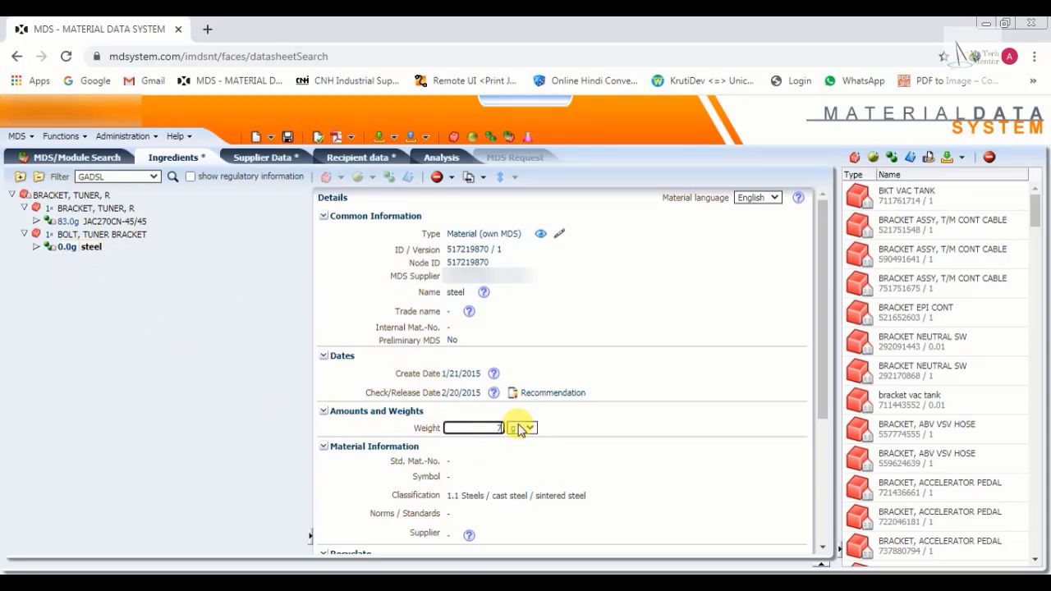
{"action": "scroll", "coordinate": [518, 430], "scroll_direction": "down", "scroll_amount": 4}
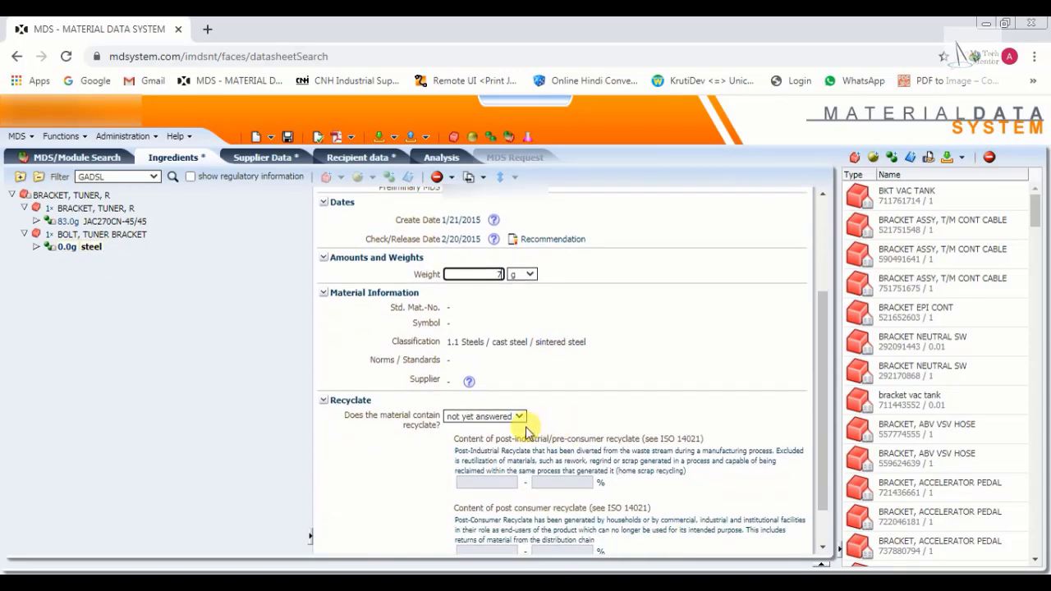
{"action": "left_click", "coordinate": [513, 418]}
{"action": "left_click", "coordinate": [475, 448]}
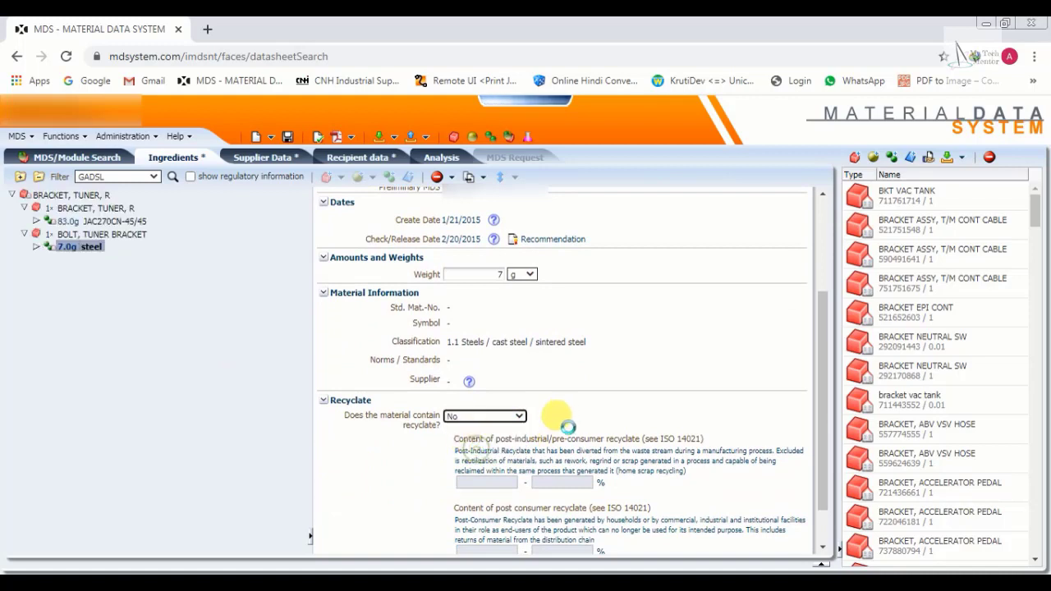
{"action": "scroll", "coordinate": [604, 443], "scroll_direction": "up", "scroll_amount": 4}
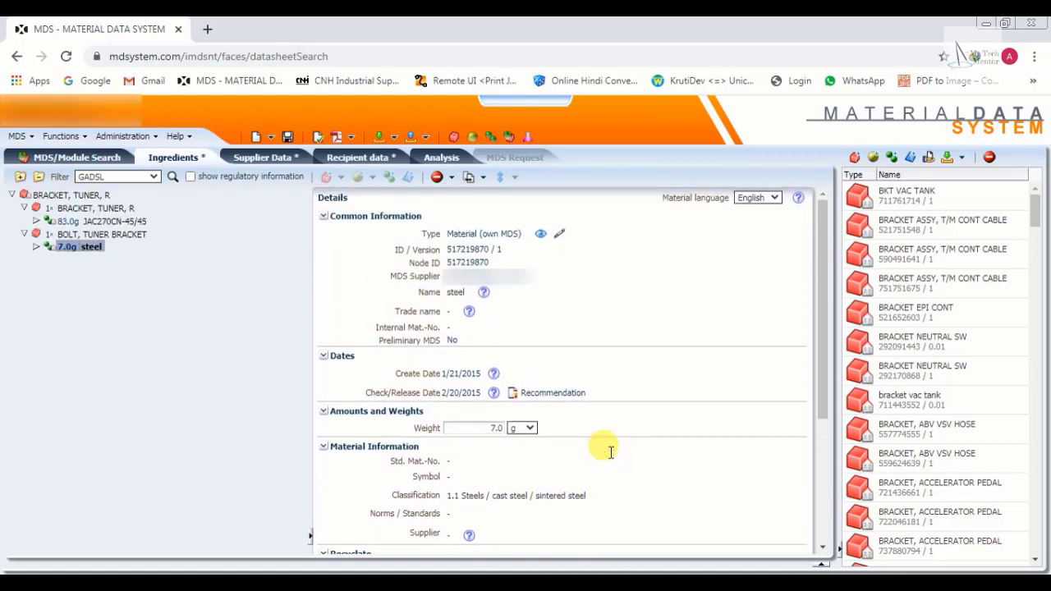
Check the calculated weights and deviations of the bolt node and the top-level BRACKET, TUNER, R component.
{"action": "left_click", "coordinate": [132, 236]}
{"action": "left_click", "coordinate": [111, 208]}
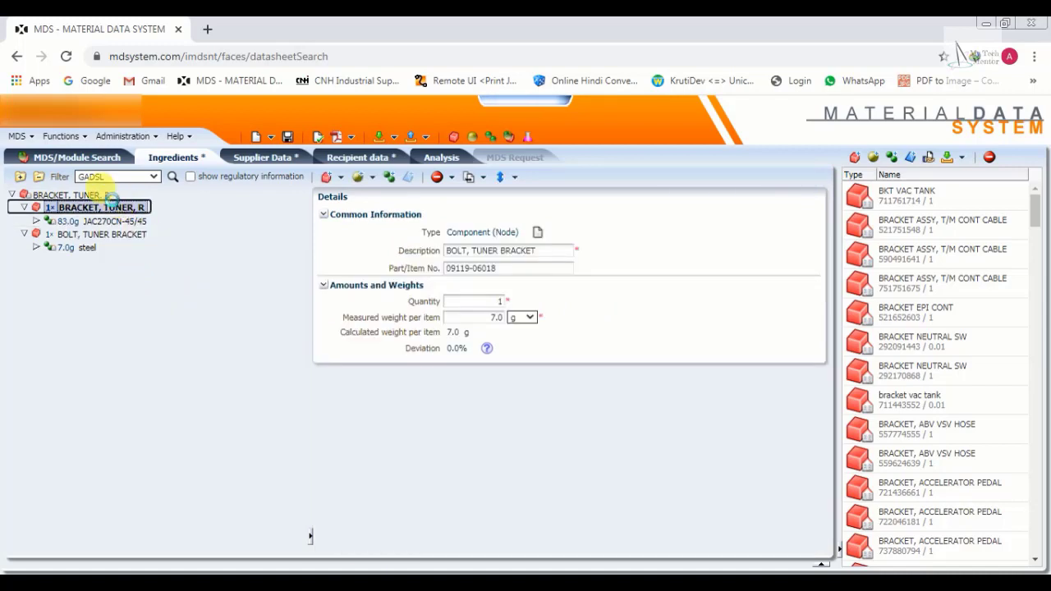
{"action": "left_click", "coordinate": [107, 198]}
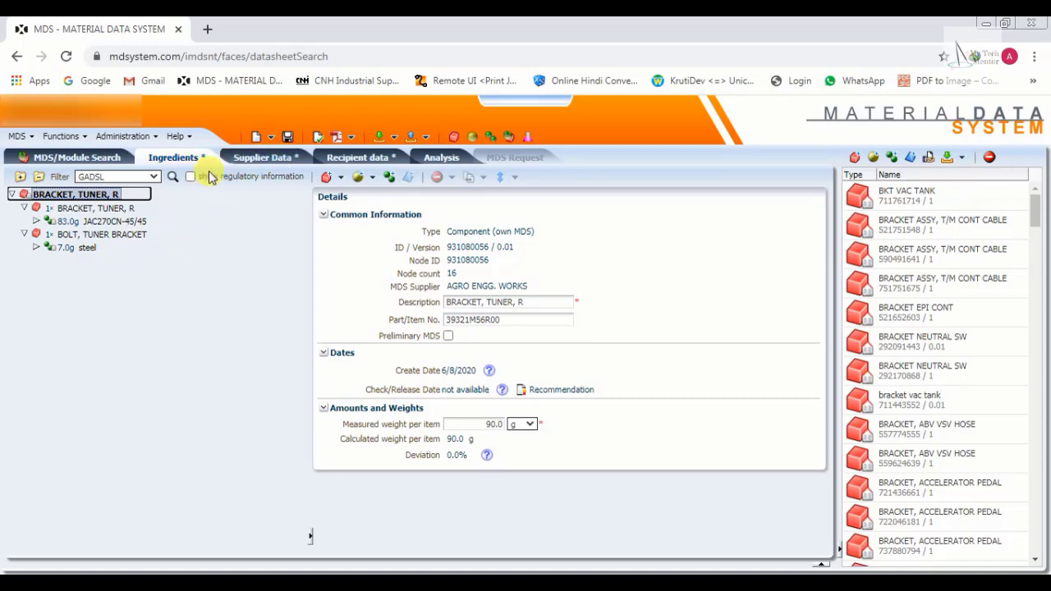
Choose the supplier's contact person for the BRACKET, TUNER, R datasheet.
{"action": "left_click", "coordinate": [268, 161]}
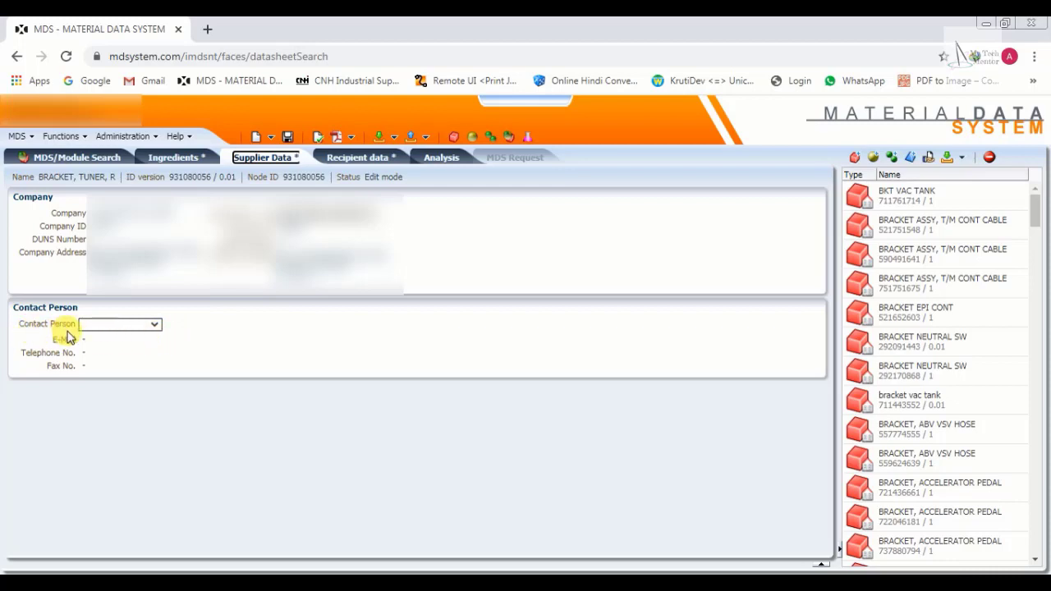
{"action": "left_click", "coordinate": [156, 328]}
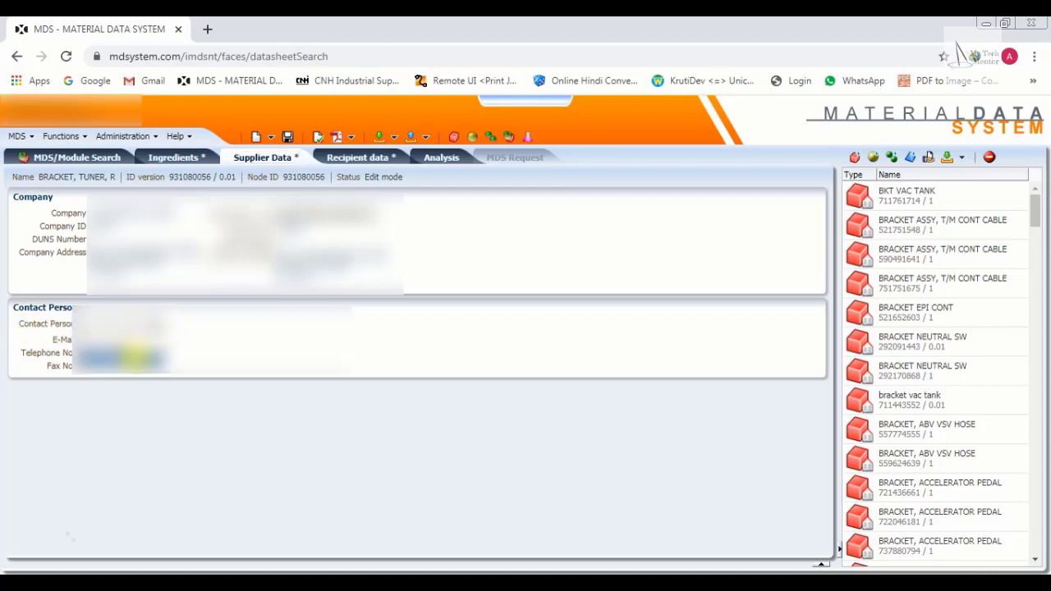
{"action": "left_click", "coordinate": [131, 338]}
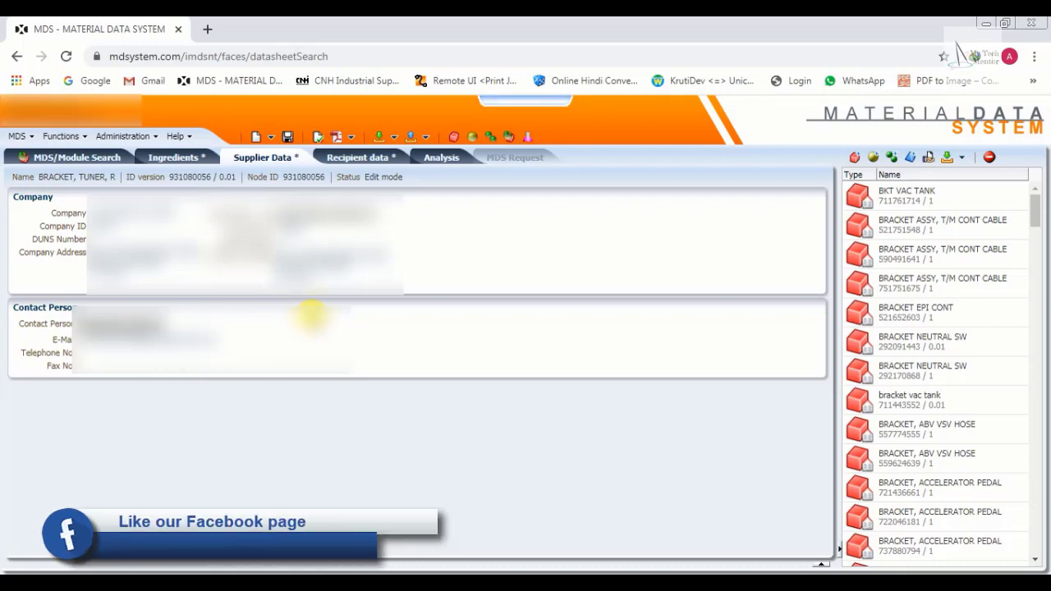
Release the BRACKET, TUNER, R datasheet for internal use.
{"action": "left_click", "coordinate": [353, 162]}
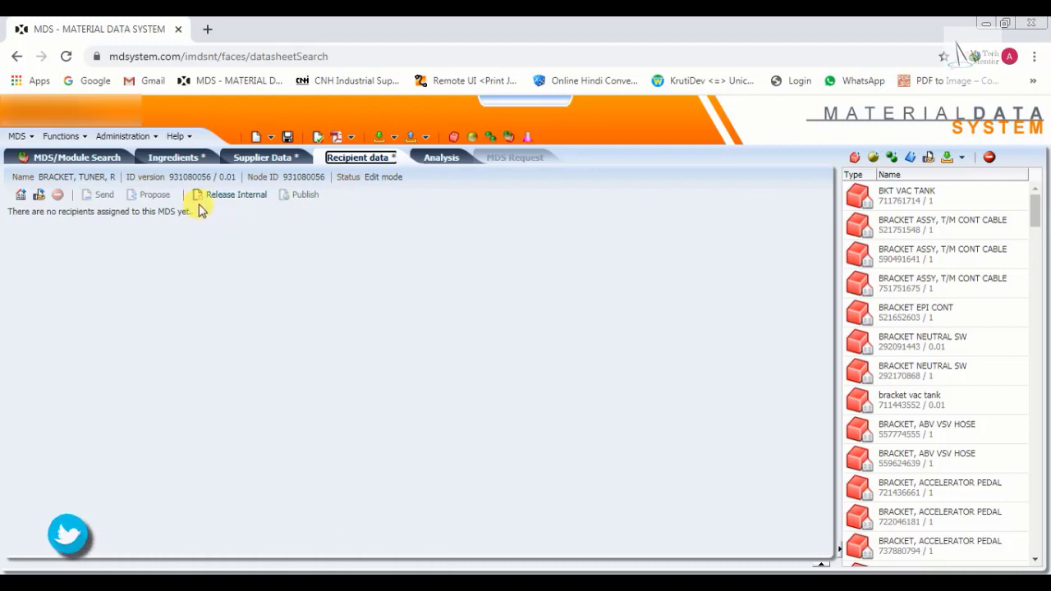
{"action": "left_click", "coordinate": [232, 202]}
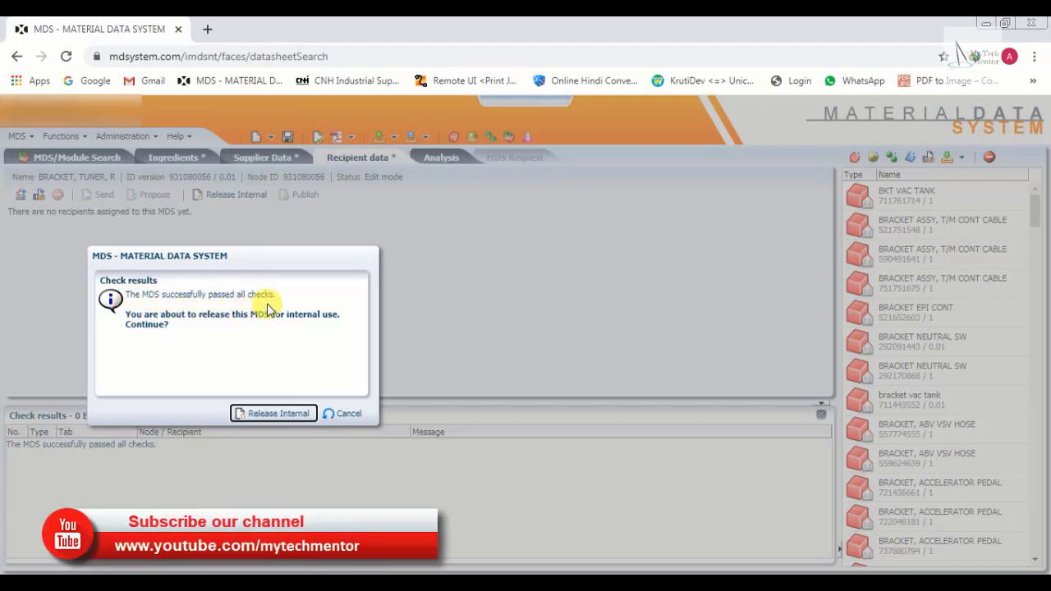
{"action": "left_click", "coordinate": [286, 413]}
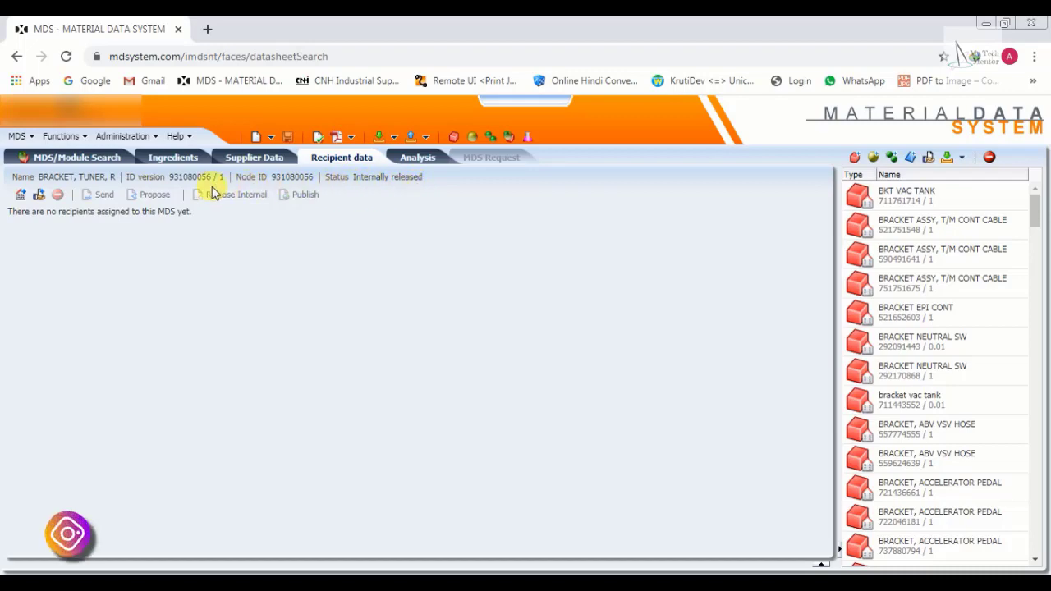
Find Maruti Suzuki India Limited by its company ID and add it as a recipient of the datasheet.
{"action": "left_click", "coordinate": [20, 198]}
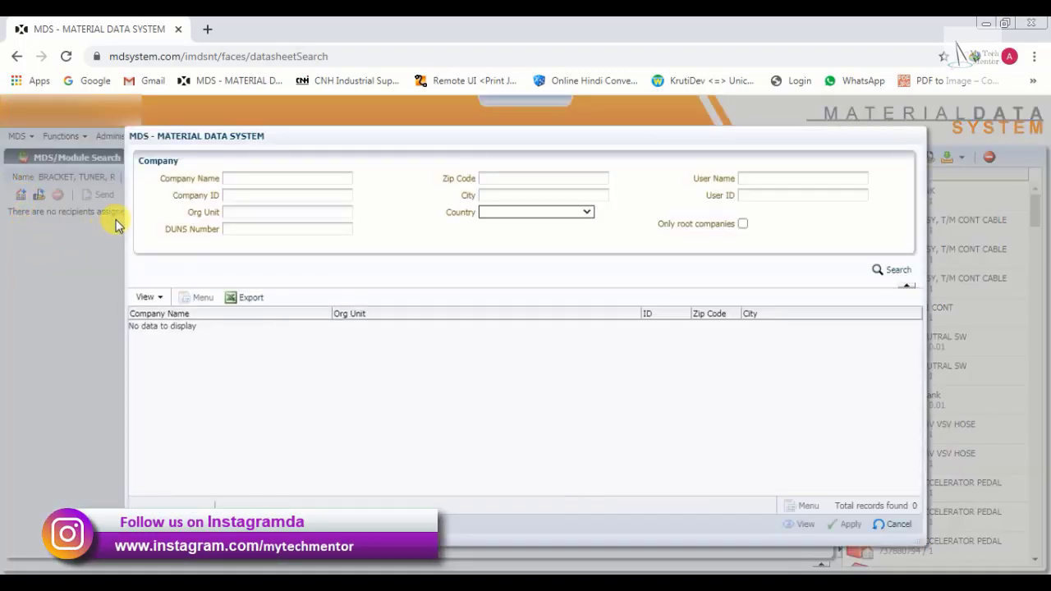
{"action": "left_click", "coordinate": [267, 177]}
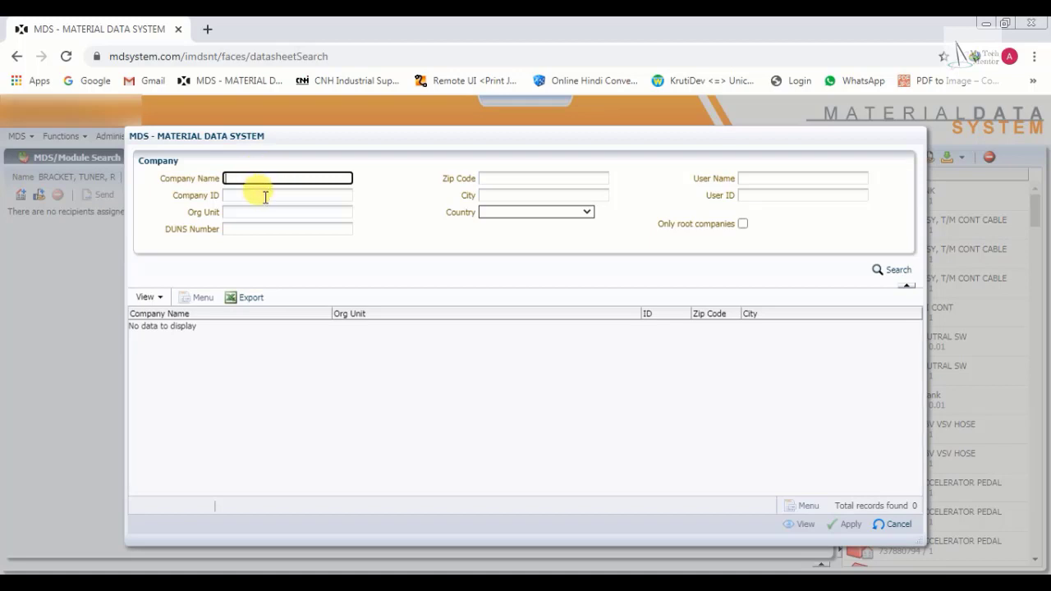
{"action": "left_click", "coordinate": [266, 196]}
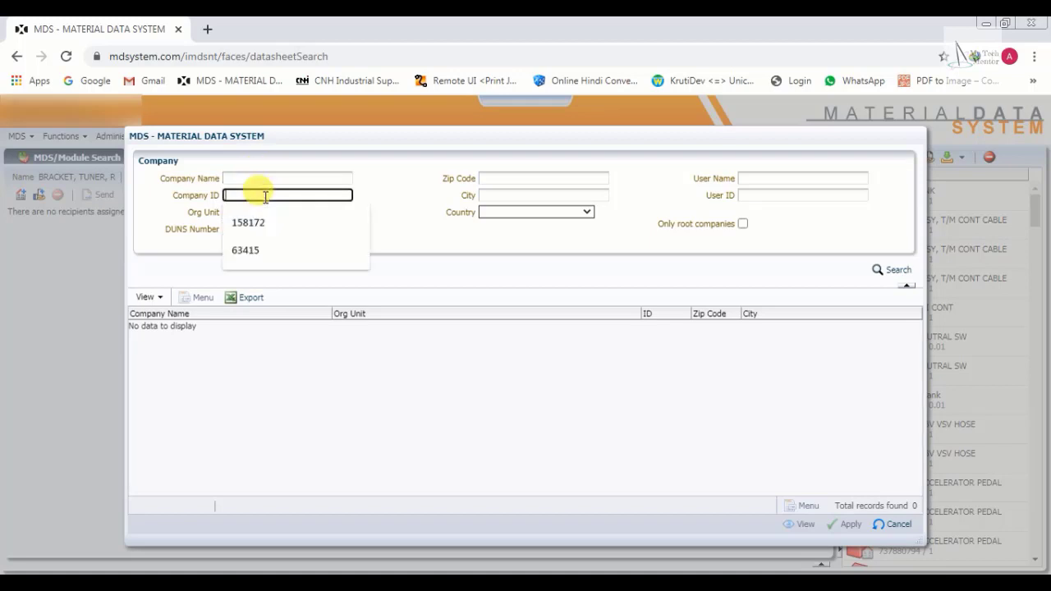
{"action": "left_click", "coordinate": [247, 249]}
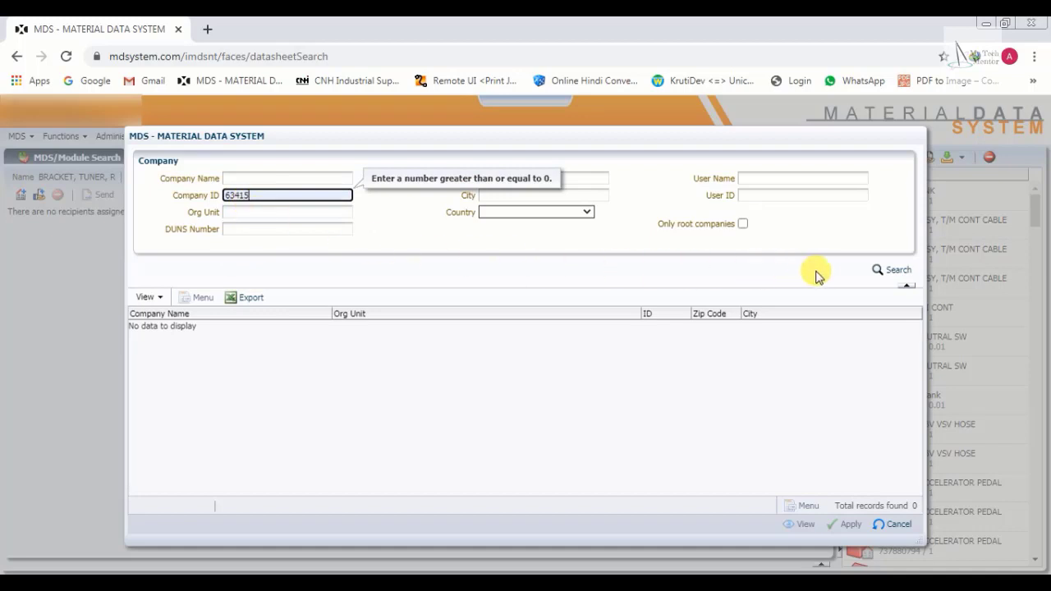
{"action": "left_click", "coordinate": [892, 273]}
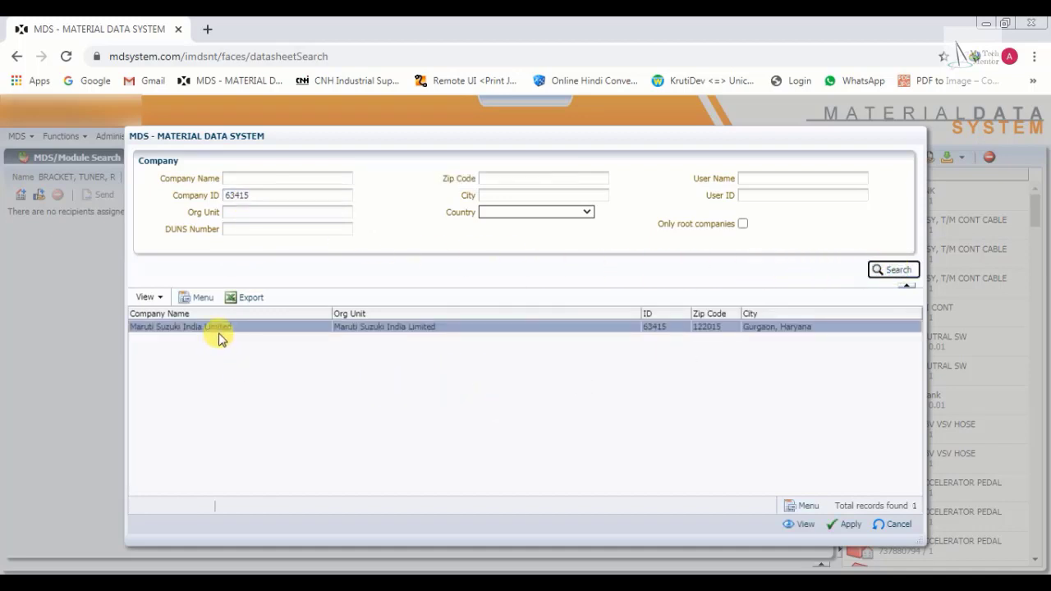
{"action": "left_click", "coordinate": [848, 530]}
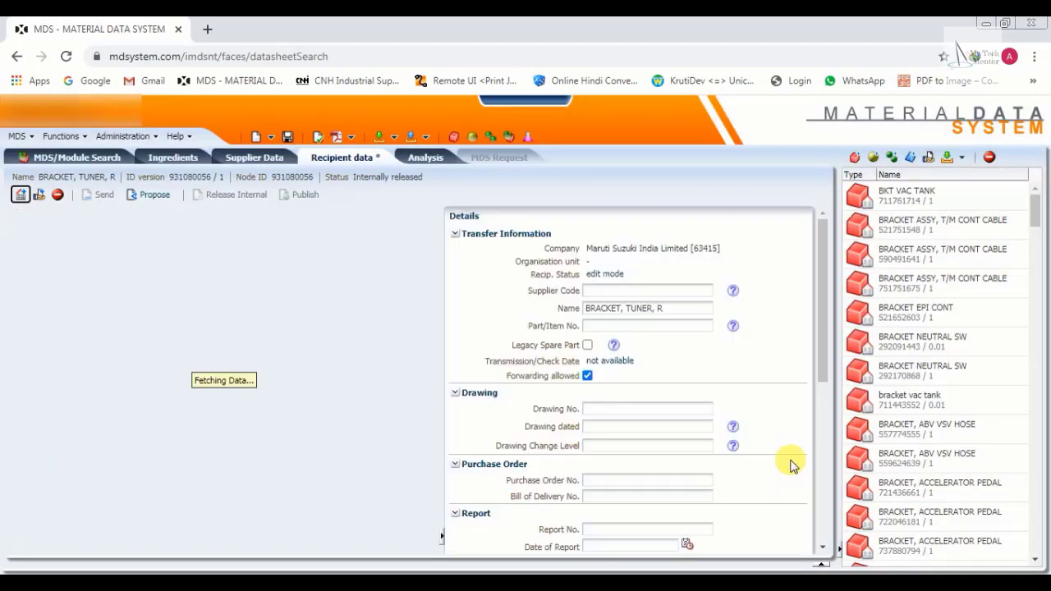
Fill in the recipient's supplier code and part number 39321M56R00, and propose the datasheet to Maruti Suzuki India Limited.
{"action": "left_click", "coordinate": [627, 289]}
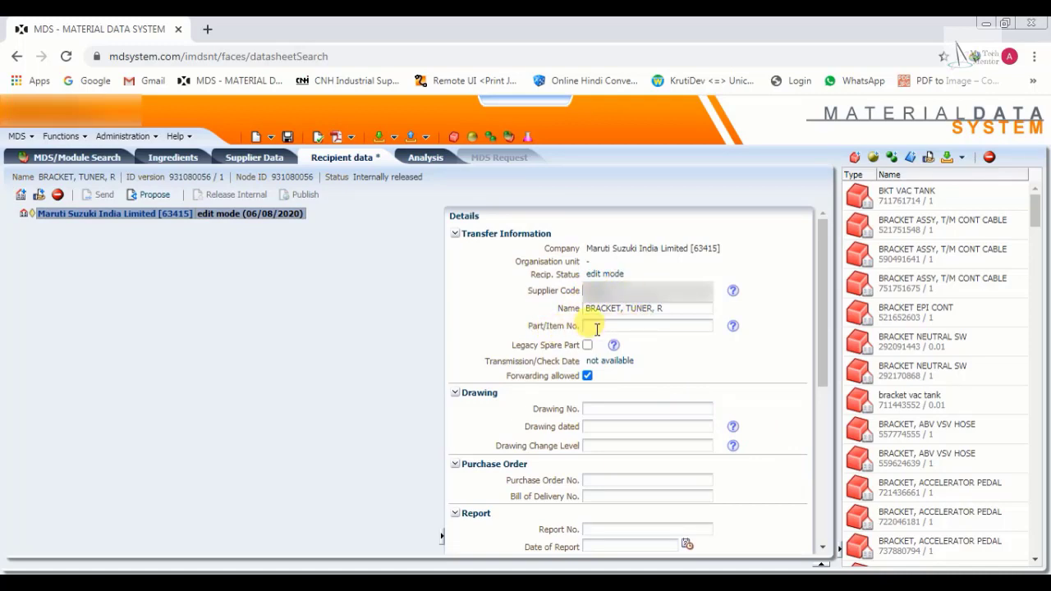
{"action": "left_click", "coordinate": [632, 326]}
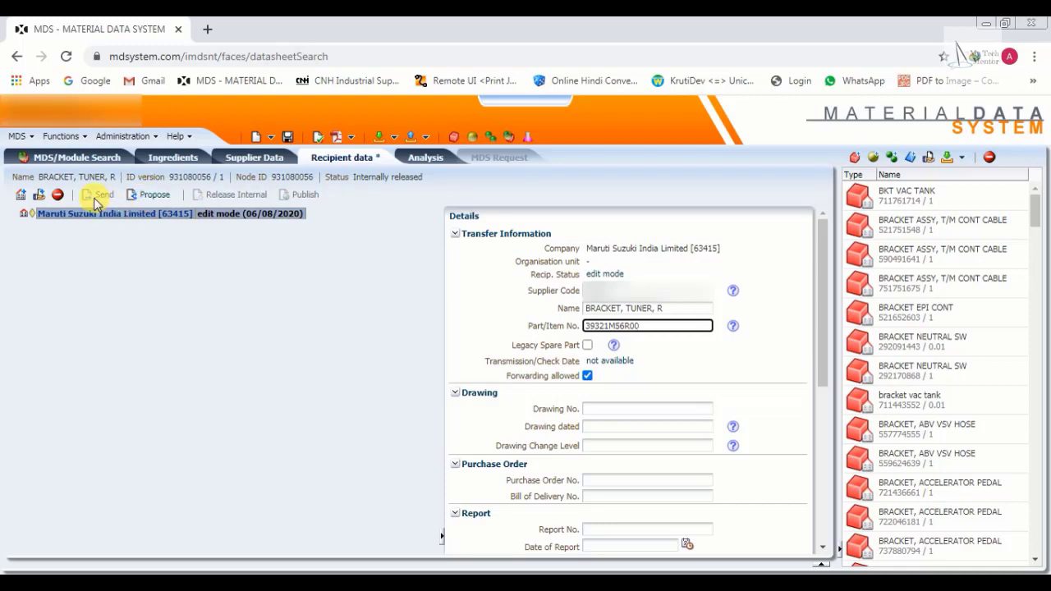
{"action": "left_click", "coordinate": [146, 198]}
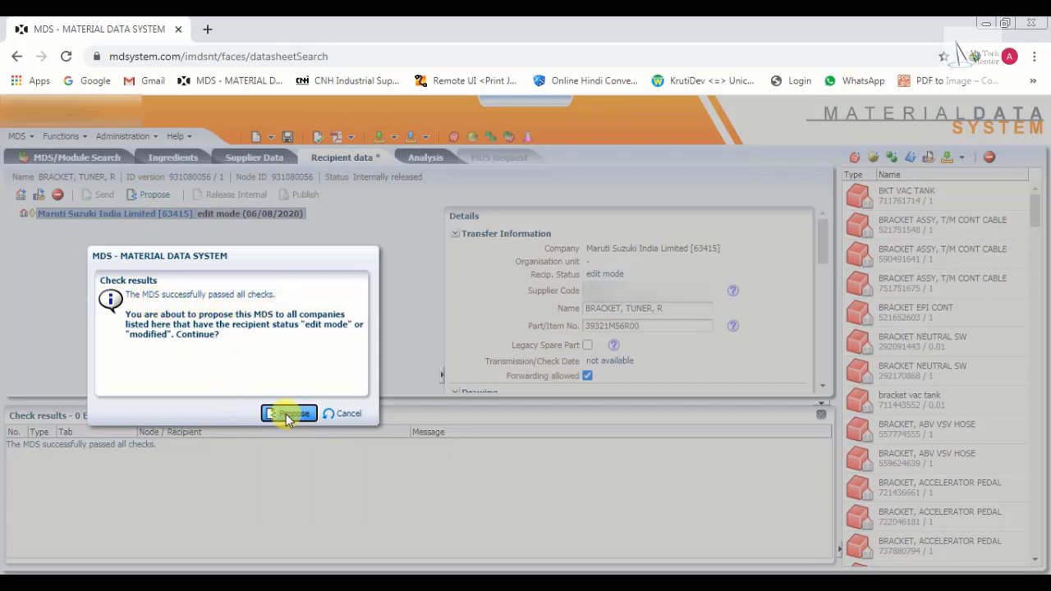
{"action": "left_click", "coordinate": [292, 414]}
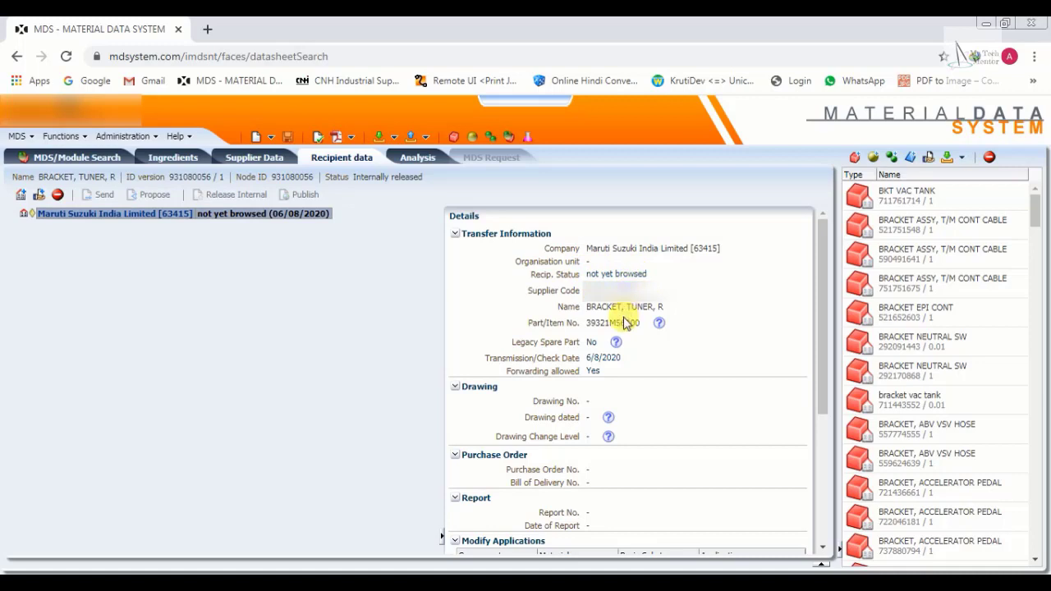
Copy the part number from the transfer information and open the search for sent MDSs.
{"action": "left_click_drag", "start_coordinate": [586, 323], "coordinate": [634, 326]}
{"action": "key", "text": "ctrl+c"}
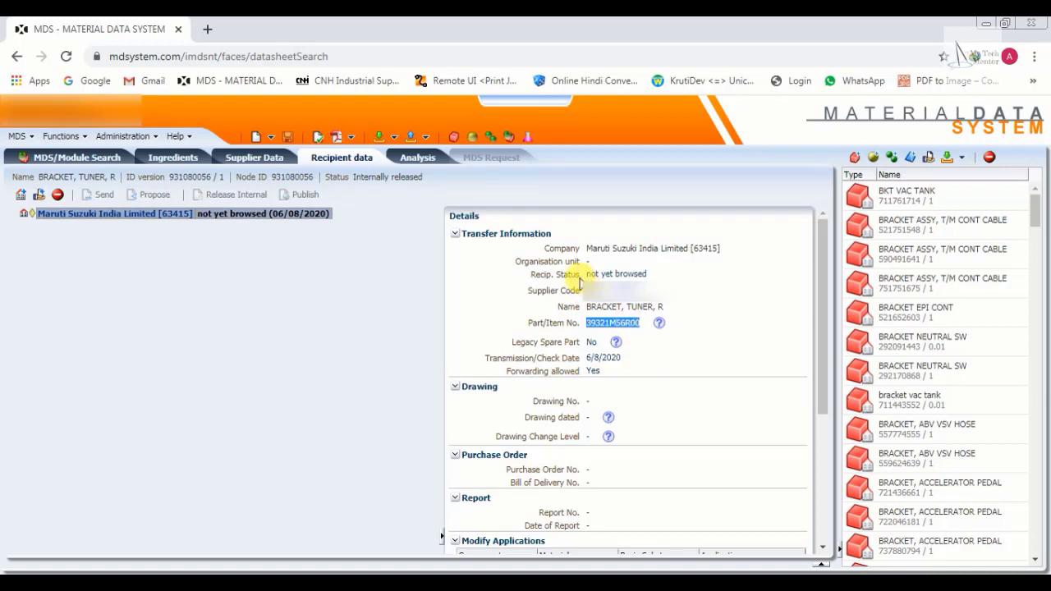
{"action": "left_click", "coordinate": [420, 140]}
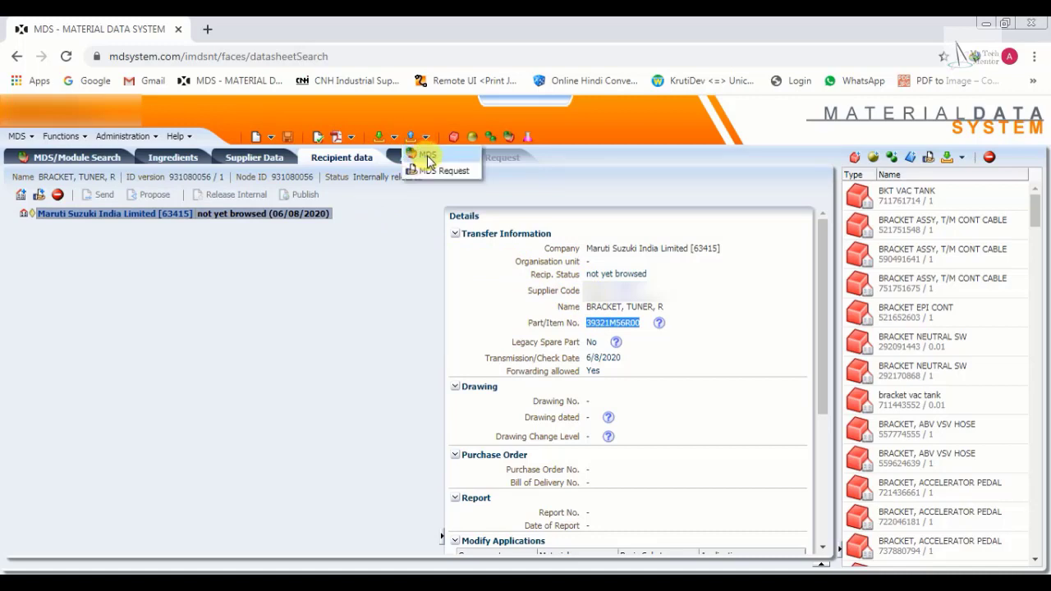
{"action": "left_click", "coordinate": [431, 156]}
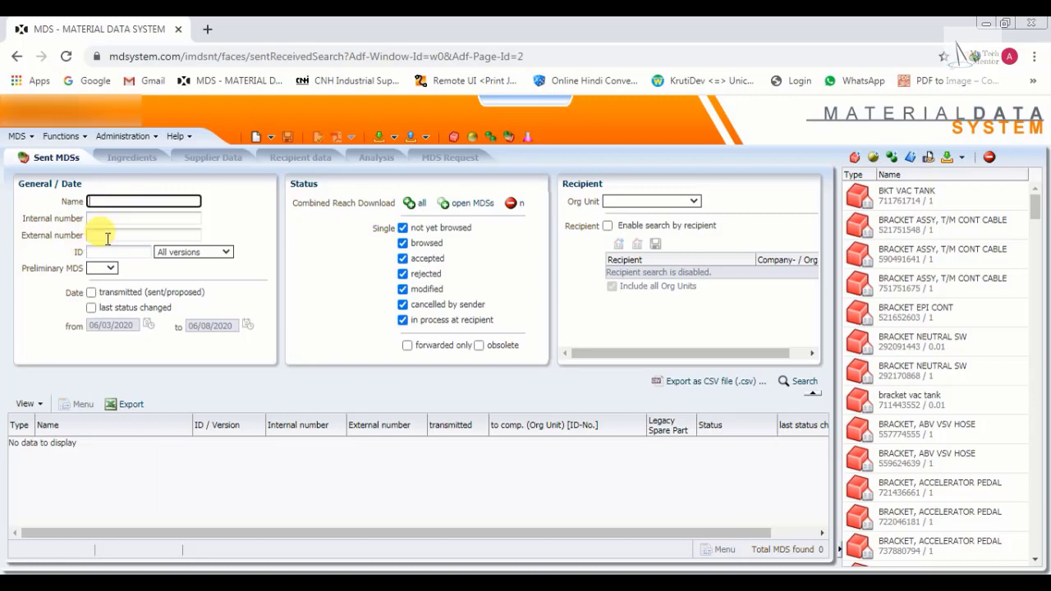
Search the sent MDSs for external number 39321M56R00 and open the BRACKET, TUNER, R datasheet for viewing.
{"action": "left_click", "coordinate": [114, 235]}
{"action": "right_click", "coordinate": [114, 236]}
{"action": "left_click", "coordinate": [148, 326]}
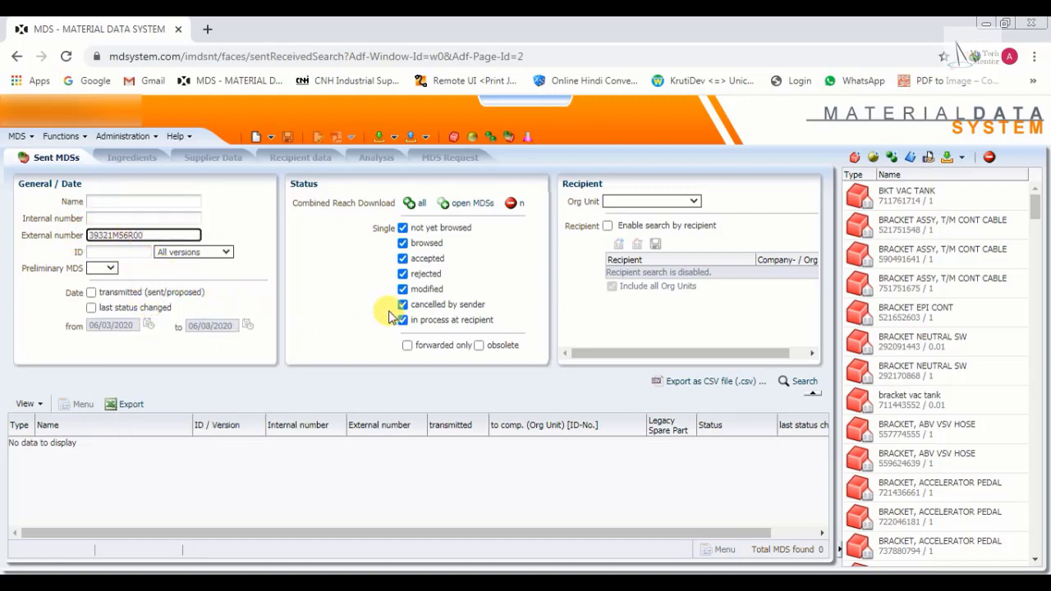
{"action": "left_click", "coordinate": [798, 381]}
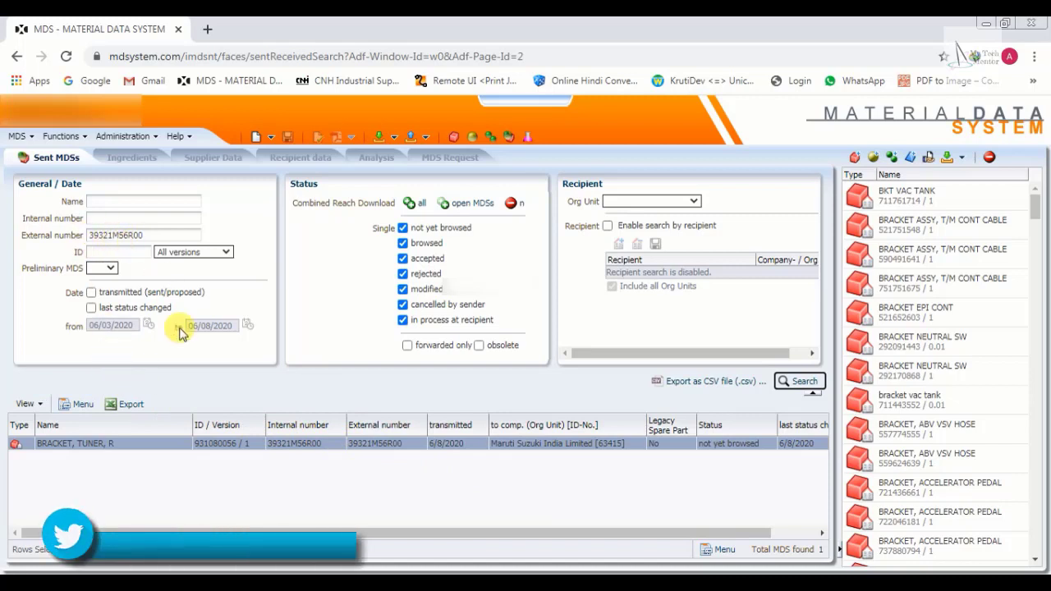
{"action": "right_click", "coordinate": [65, 444]}
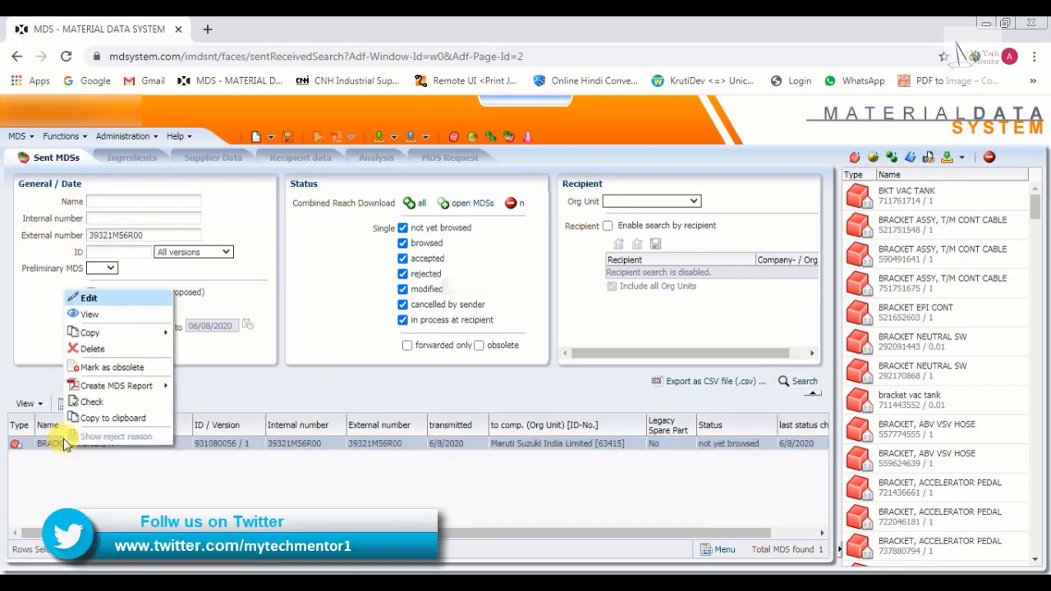
{"action": "left_click", "coordinate": [91, 315]}
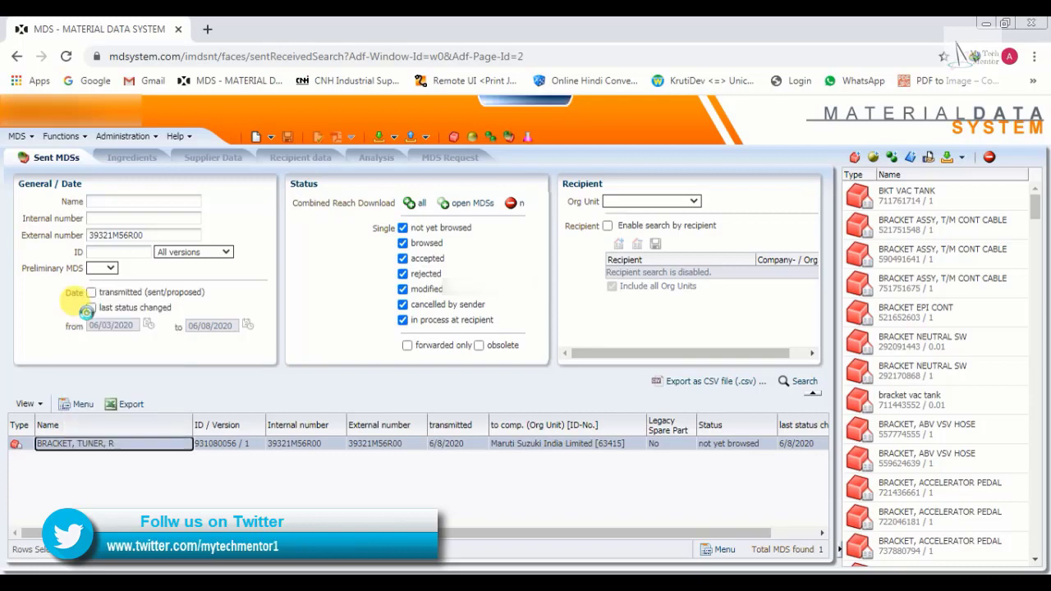